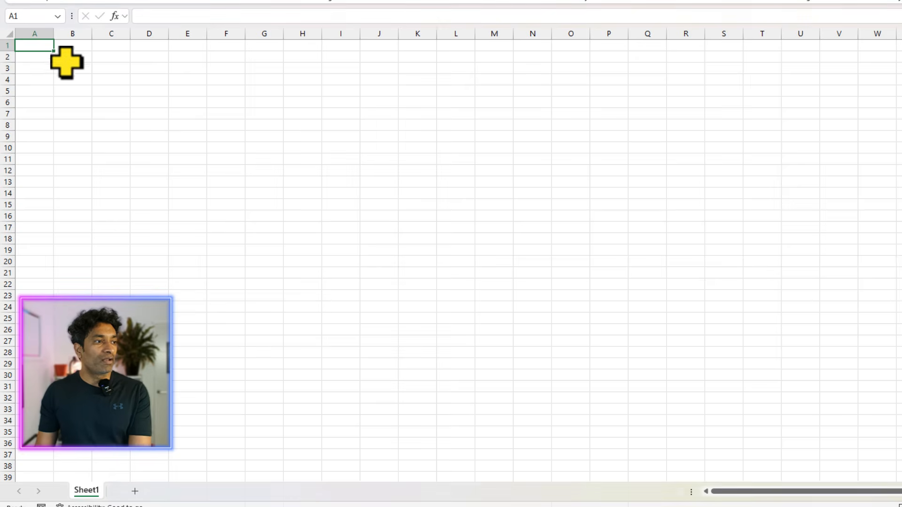
{"action": "left_click_drag", "start_coordinate": [70, 56], "coordinate": [73, 289]}
{"action": "right_click", "coordinate": [79, 144]}
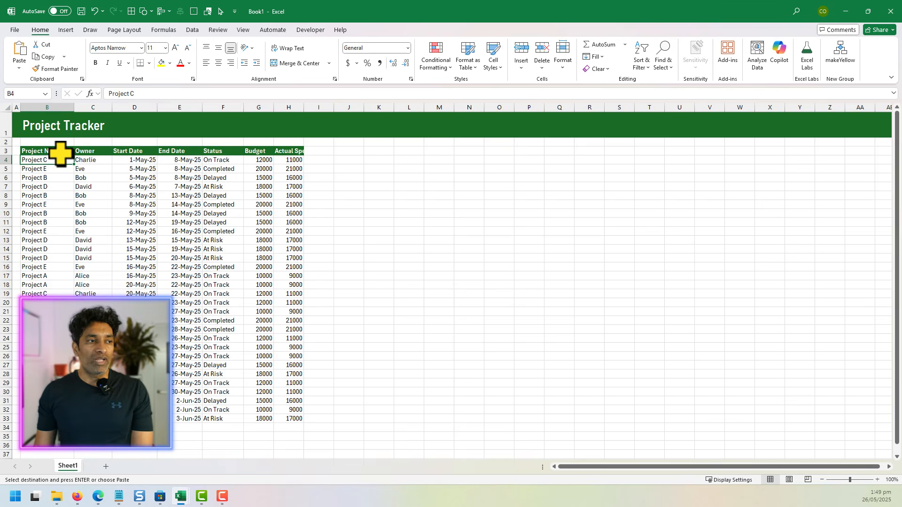
{"action": "scroll", "coordinate": [262, 175], "scroll_direction": "down", "scroll_amount": 1}
{"action": "scroll", "coordinate": [261, 175], "scroll_direction": "up", "scroll_amount": 1}
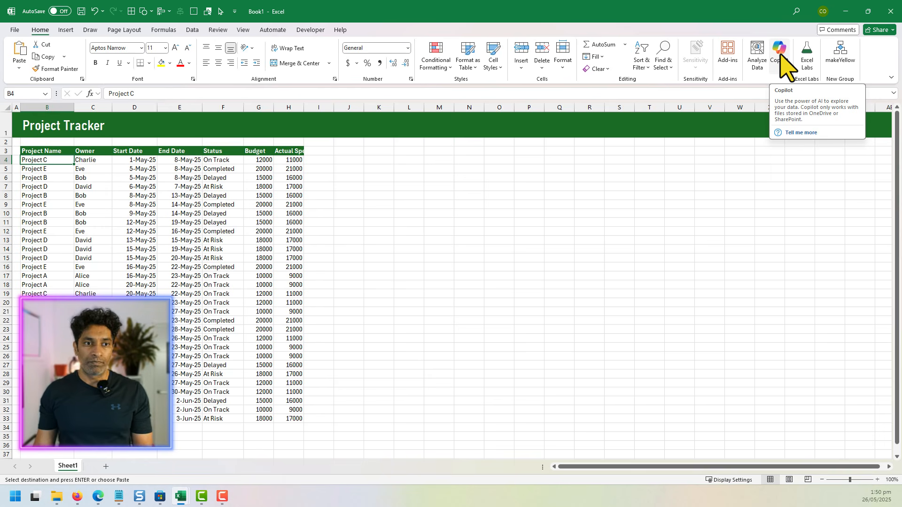
Step: Open Copilot, ask "Can you highlight all the projects that are at risk", and apply the suggested conditional formatting rule
{"action": "left_click", "coordinate": [780, 54]}
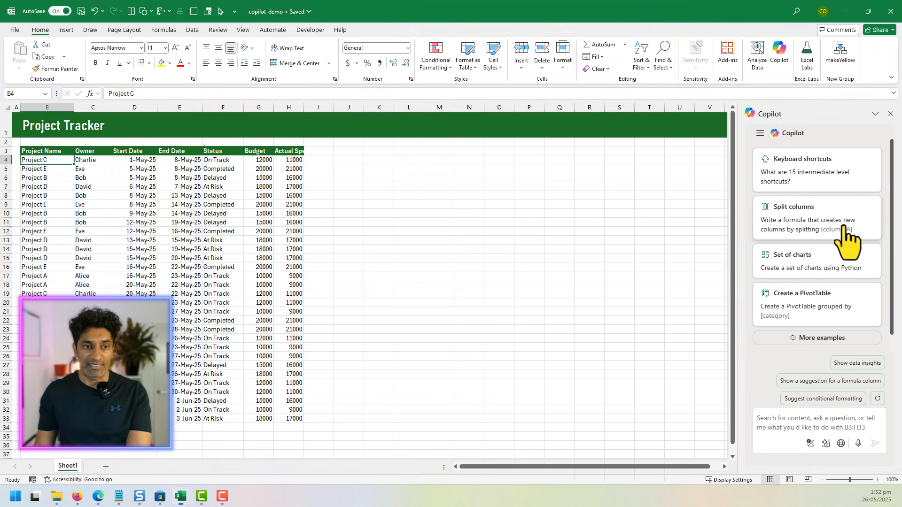
{"action": "left_click", "coordinate": [762, 427]}
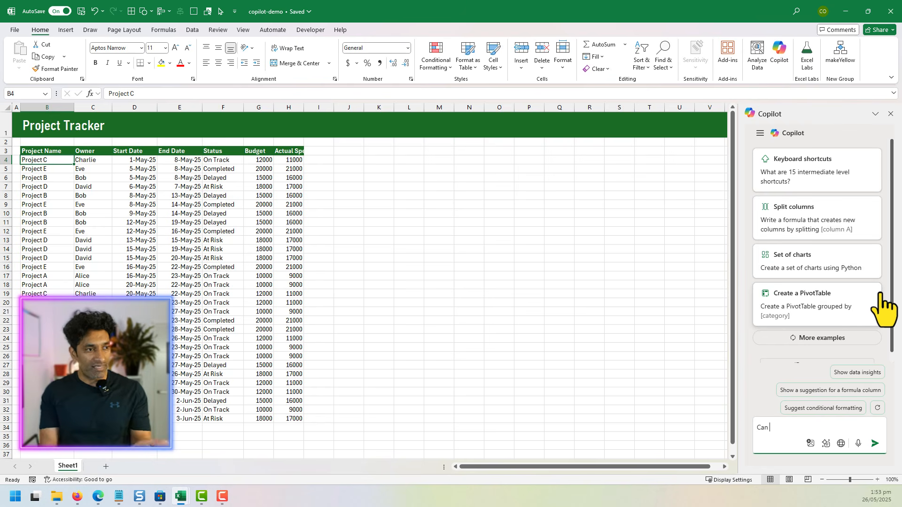
{"action": "type", "text": "you hig"}
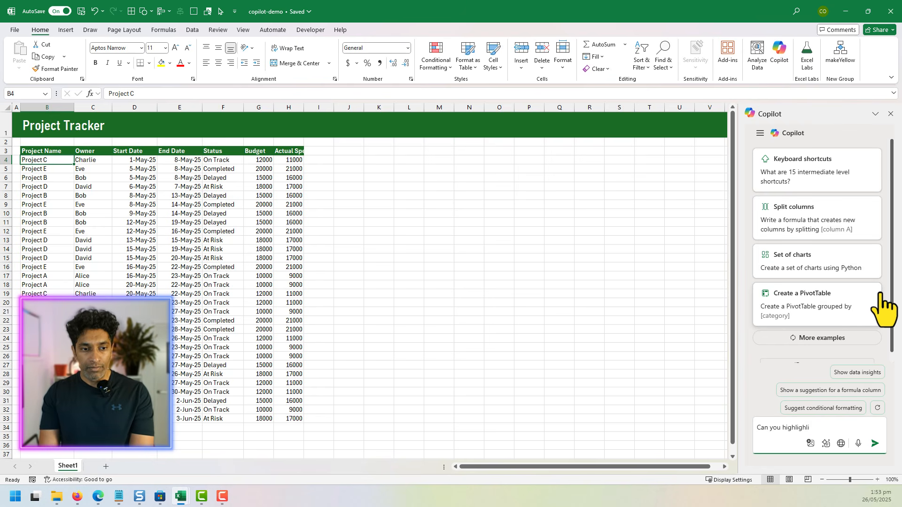
{"action": "type", "text": "hlight all the projects that are at risk"}
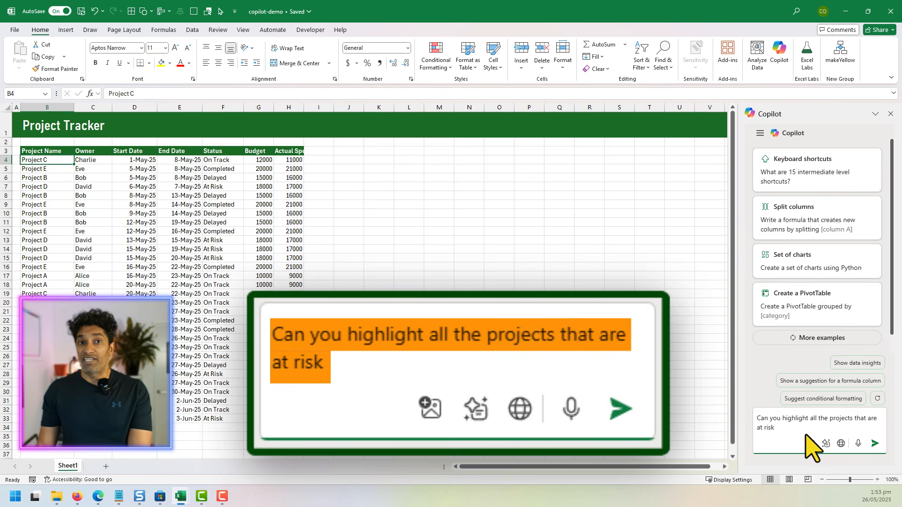
{"action": "left_click", "coordinate": [875, 443]}
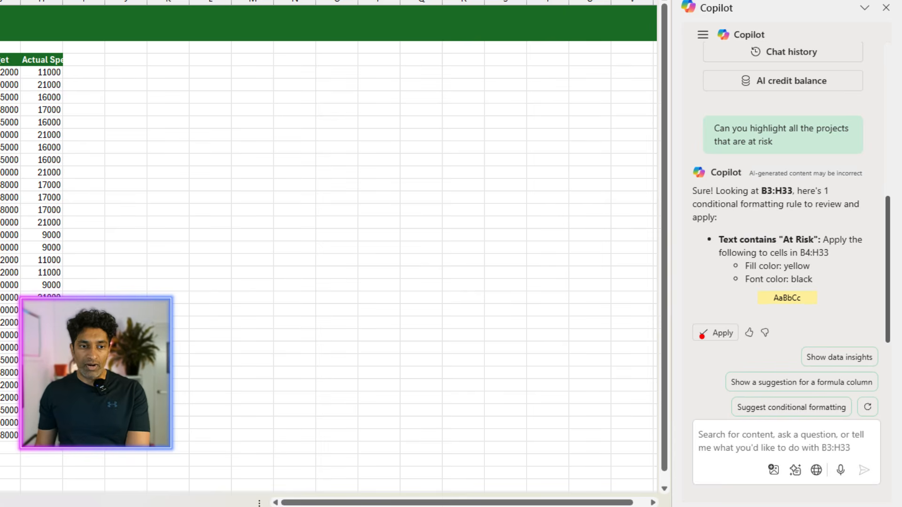
{"action": "left_click", "coordinate": [696, 324]}
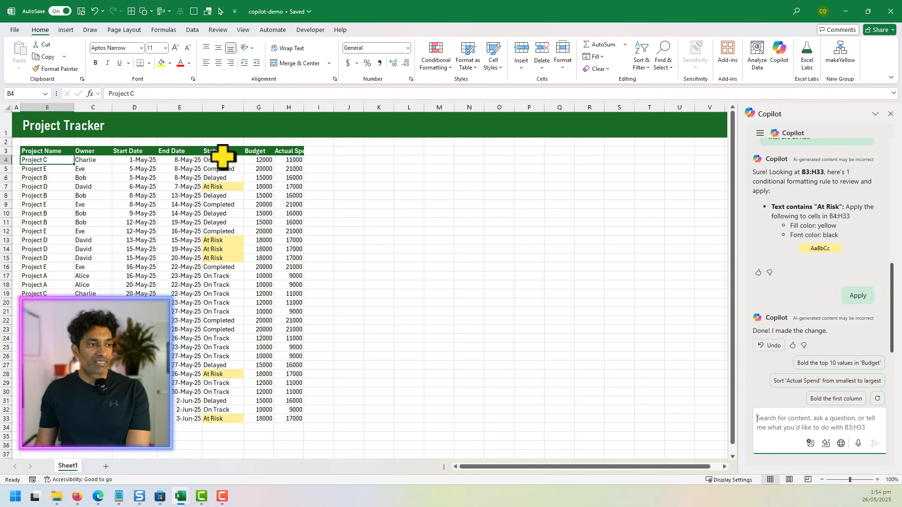
Step: Ask Copilot to highlight the entire at-risk rows in red, not just the status column, and apply the suggested formatting rule
{"action": "left_click", "coordinate": [133, 134]}
{"action": "left_click_drag", "start_coordinate": [220, 161], "coordinate": [213, 420]}
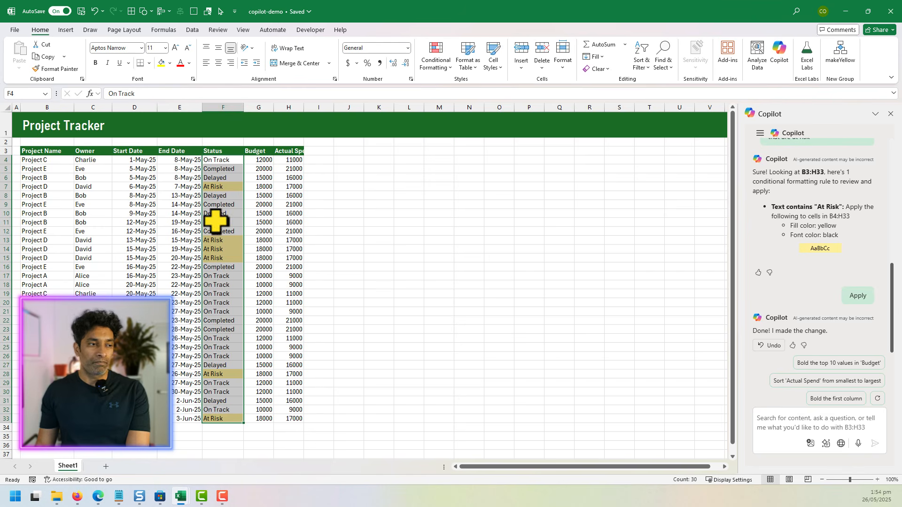
{"action": "left_click", "coordinate": [222, 186]}
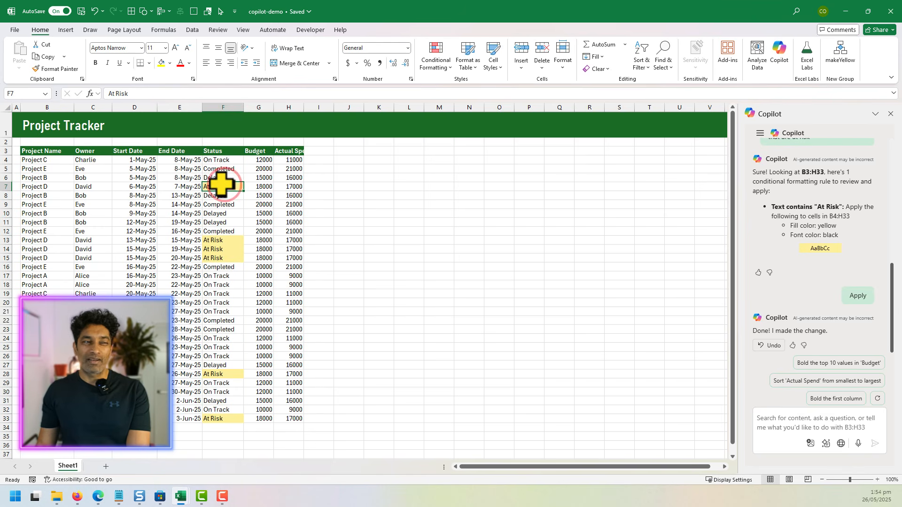
{"action": "left_click_drag", "start_coordinate": [36, 188], "coordinate": [288, 188]}
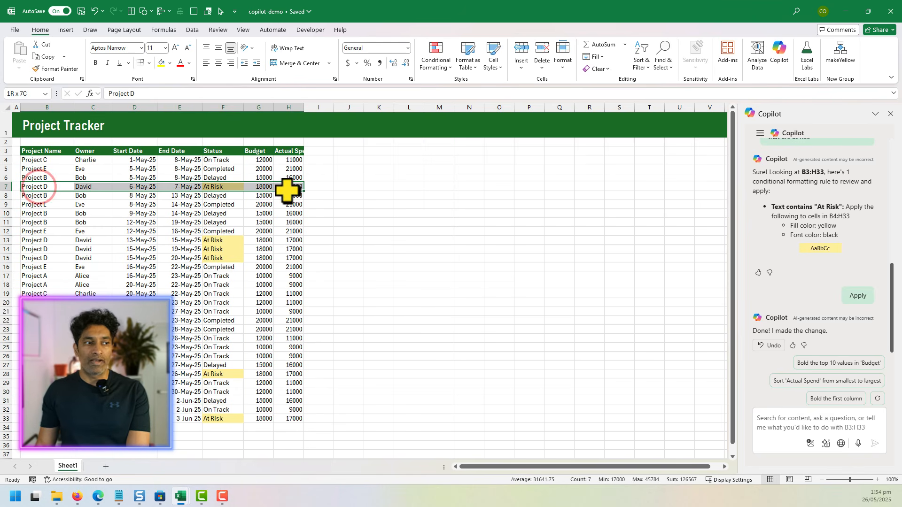
{"action": "left_click", "coordinate": [780, 423]}
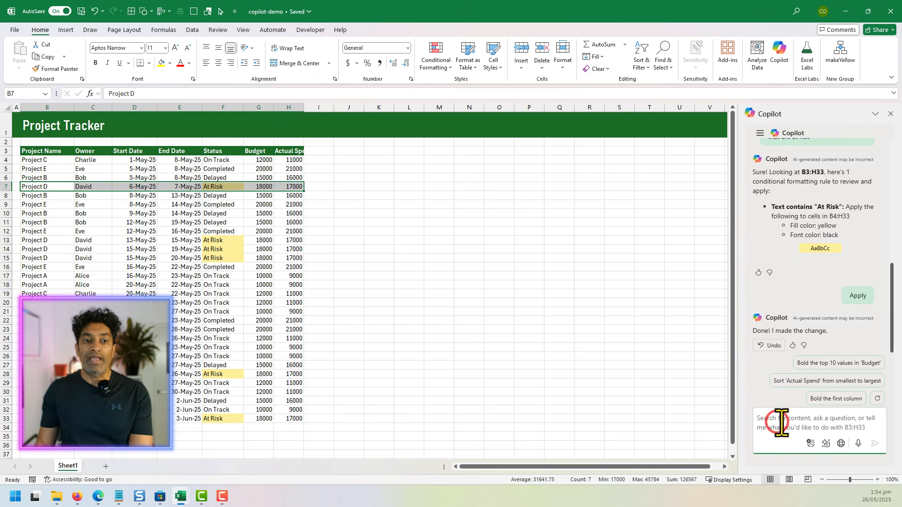
{"action": "type", "text": "cAN YO"}
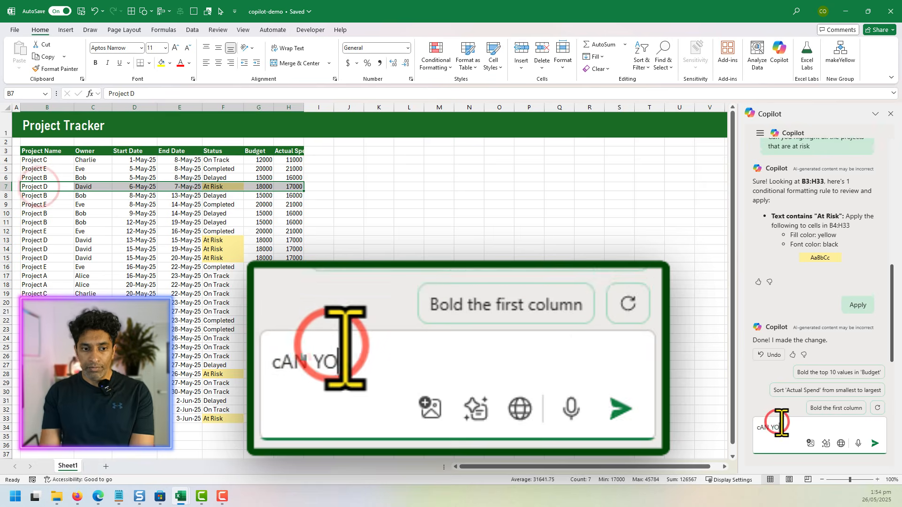
{"action": "key", "text": "BackSpace"}
{"action": "key", "text": "BackSpace"}
{"action": "key", "text": "BackSpace"}
{"action": "key", "text": "BackSpace"}
{"action": "key", "text": "BackSpace"}
{"action": "key", "text": "BackSpace"}
{"action": "key", "text": "Caps_Lock"}
{"action": "type", "text": "Can you highlight the entire row, not just the status column? Also make the color red."}
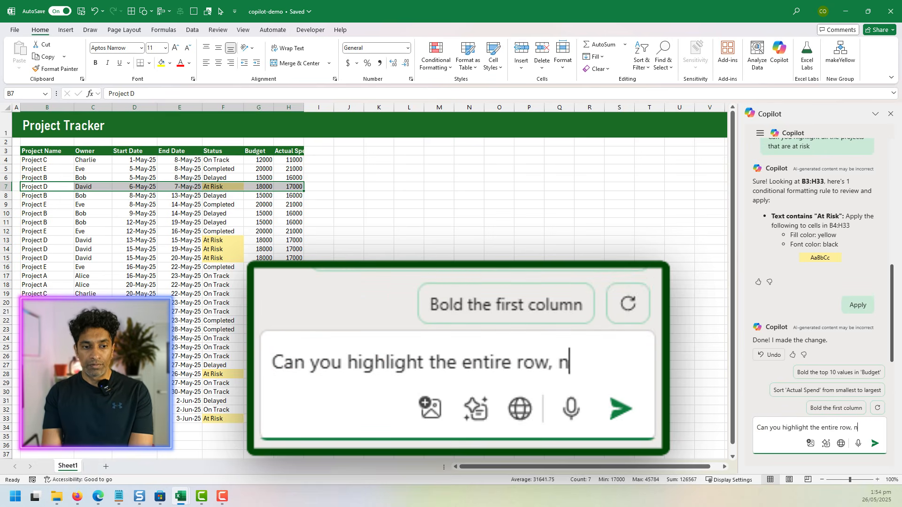
{"action": "key", "text": "Return"}
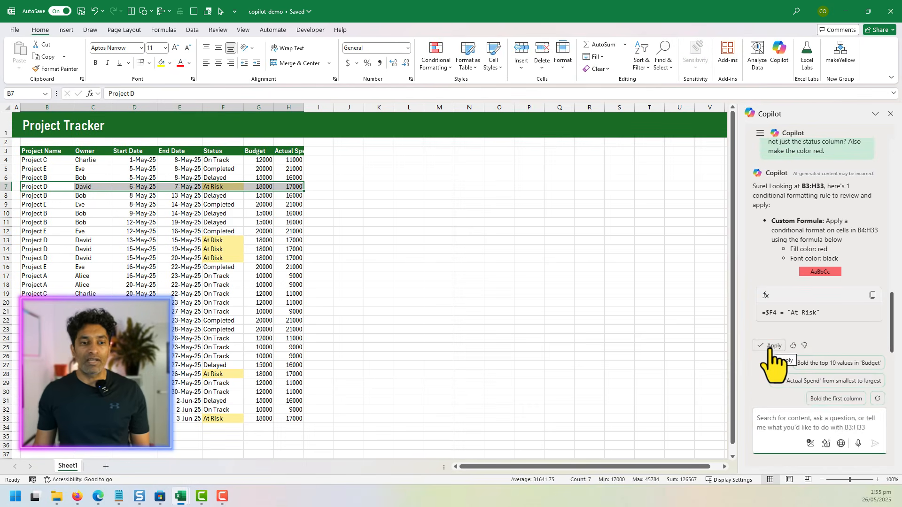
{"action": "left_click", "coordinate": [718, 319]}
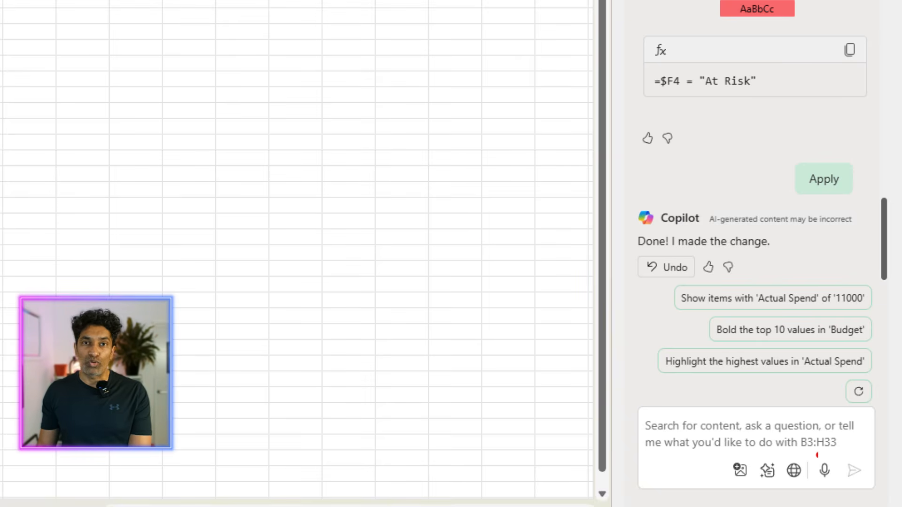
Step: Ask Copilot "Which owners have most projects at risk?"
{"action": "left_click", "coordinate": [811, 458]}
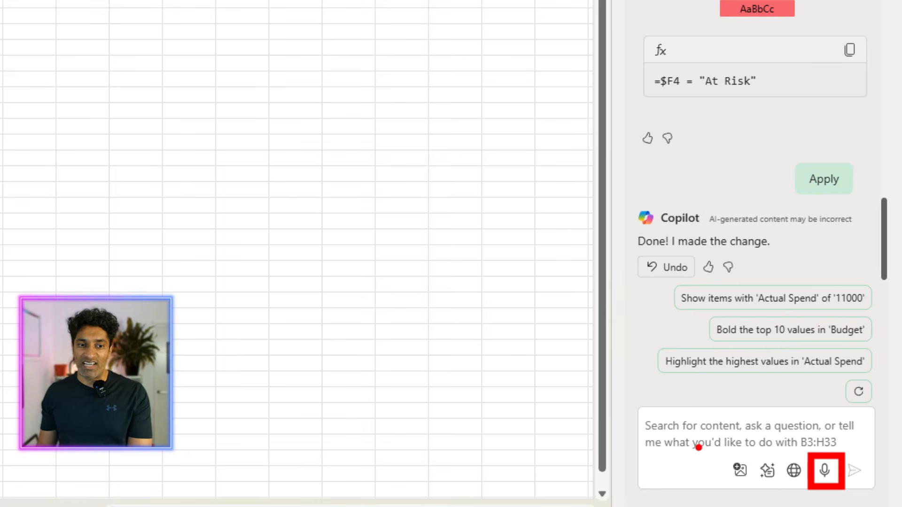
{"action": "left_click", "coordinate": [699, 447]}
{"action": "type", "text": "Which owners have most projects at "}
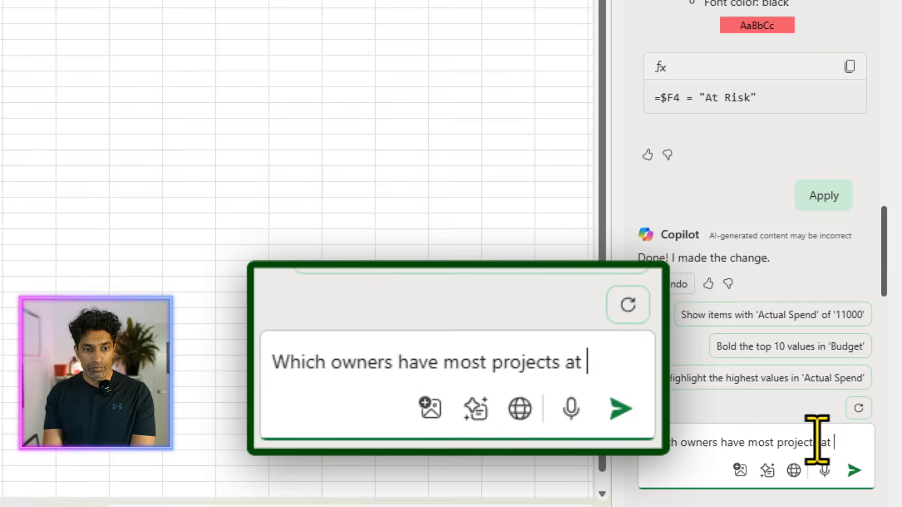
{"action": "type", "text": "risk?"}
{"action": "key", "text": "Return"}
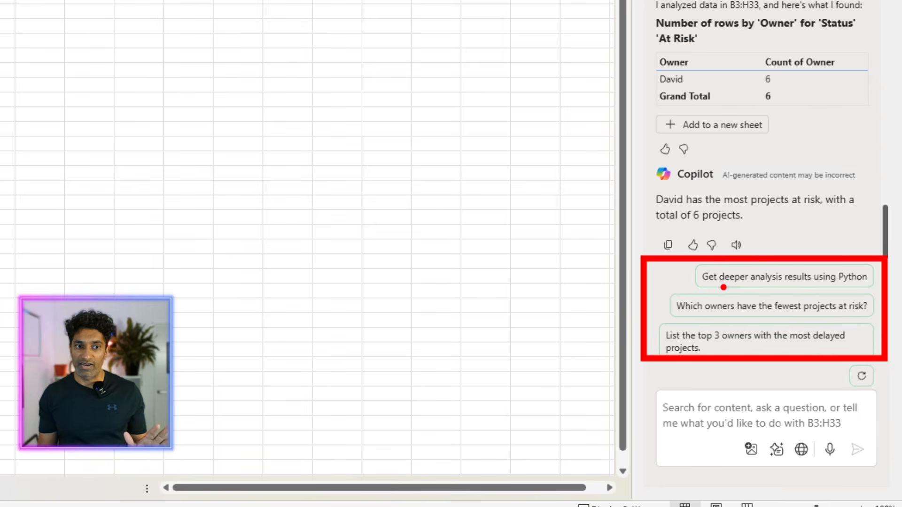
Step: Ask Copilot to draft an email to the owner with the most at-risk projects about this, and review the draft
{"action": "left_click", "coordinate": [688, 413]}
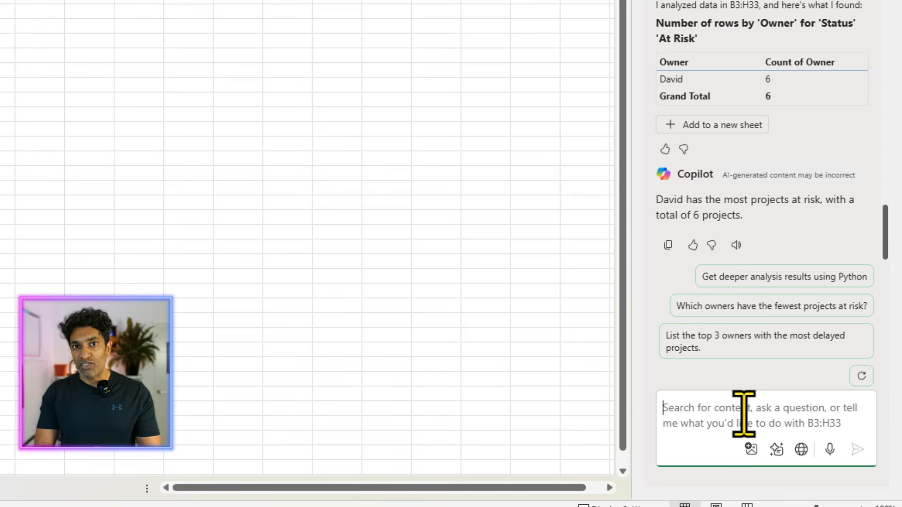
{"action": "type", "text": "Can y"}
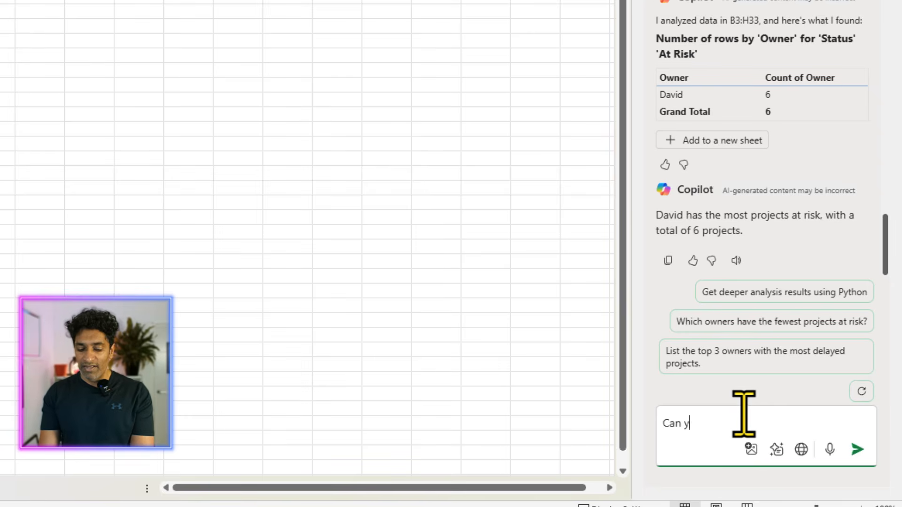
{"action": "type", "text": "ou draft an email to David about th"}
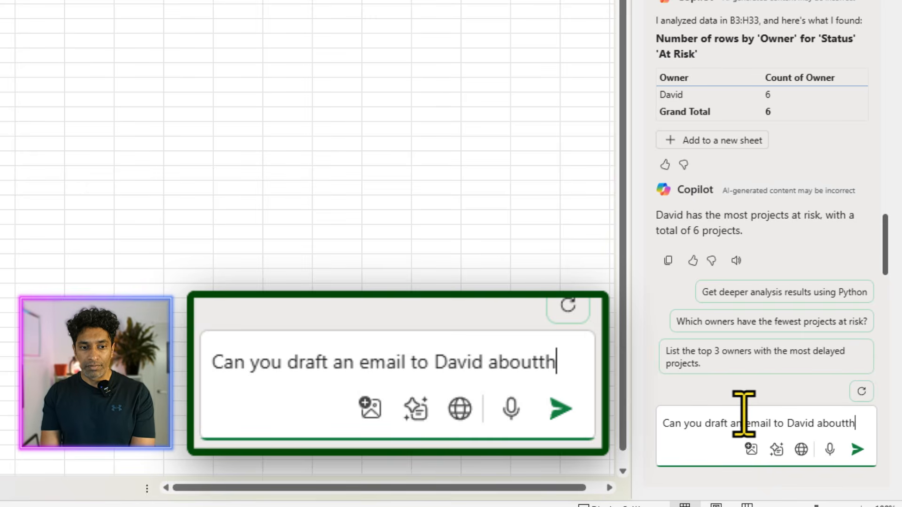
{"action": "key", "text": "BackSpace"}
{"action": "key", "text": "BackSpace"}
{"action": "type", "text": "this."}
{"action": "key", "text": "Return"}
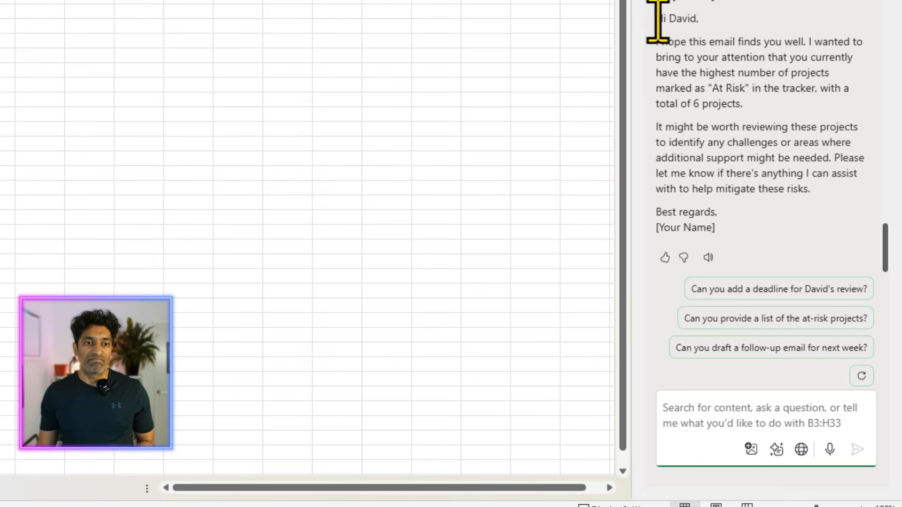
{"action": "left_click_drag", "start_coordinate": [656, 19], "coordinate": [769, 188]}
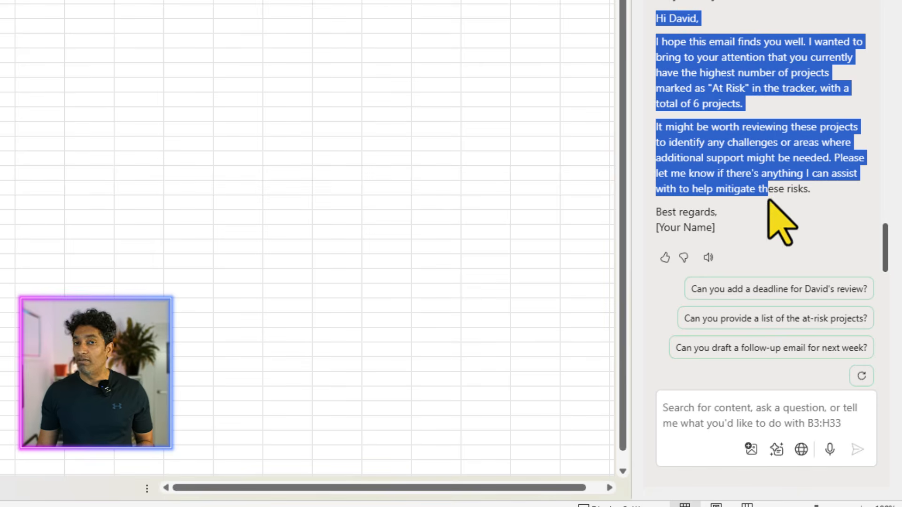
{"action": "left_click_drag", "start_coordinate": [742, 253], "coordinate": [655, 16]}
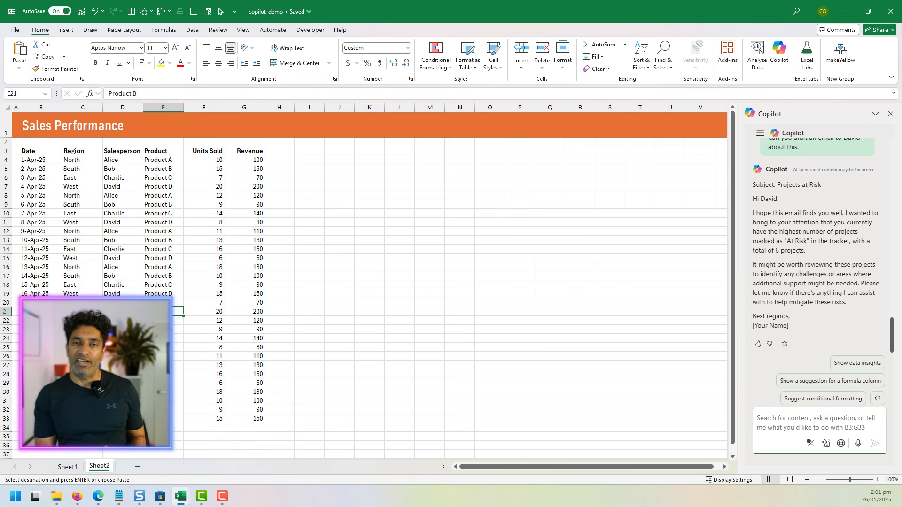
Step: Start a new Copilot chat from the chat history for the Sales Performance data
{"action": "scroll", "coordinate": [862, 201], "scroll_direction": "up", "scroll_amount": 5}
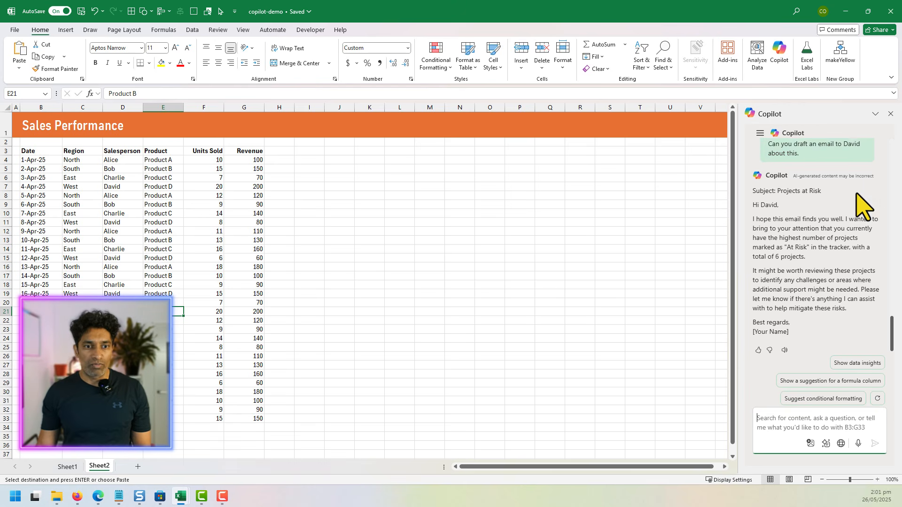
{"action": "scroll", "coordinate": [892, 312], "scroll_direction": "up", "scroll_amount": 15}
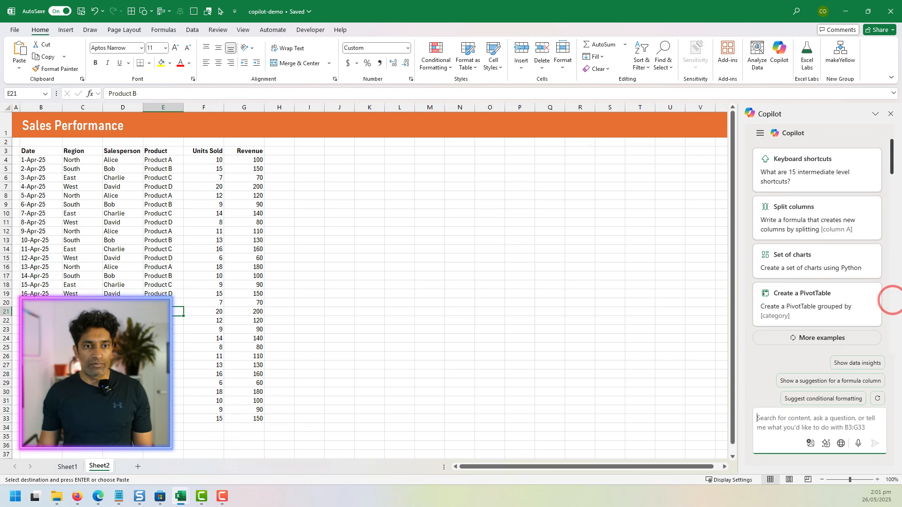
{"action": "scroll", "coordinate": [865, 339], "scroll_direction": "down", "scroll_amount": 1}
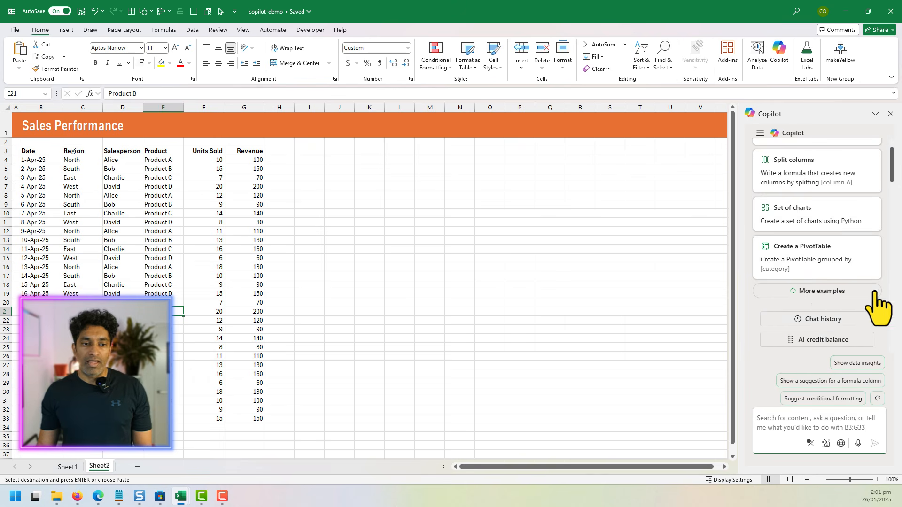
{"action": "left_click", "coordinate": [832, 320]}
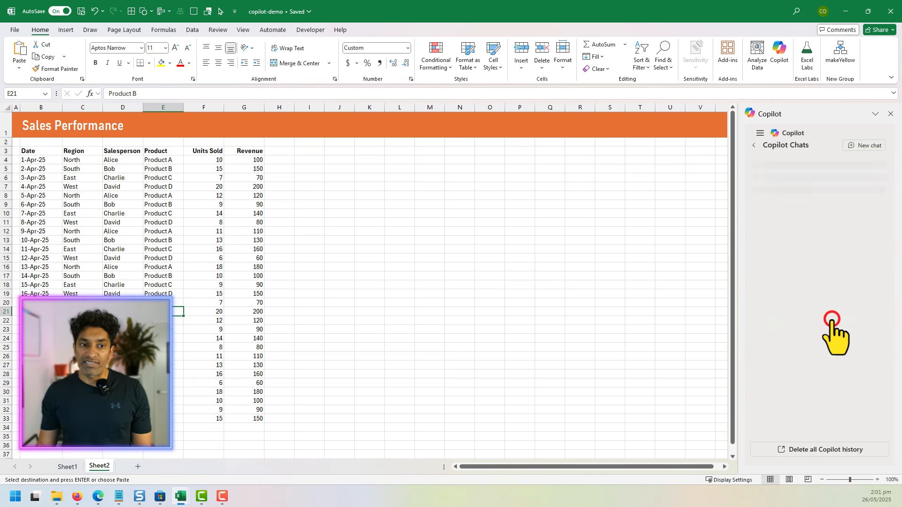
{"action": "left_click", "coordinate": [854, 146]}
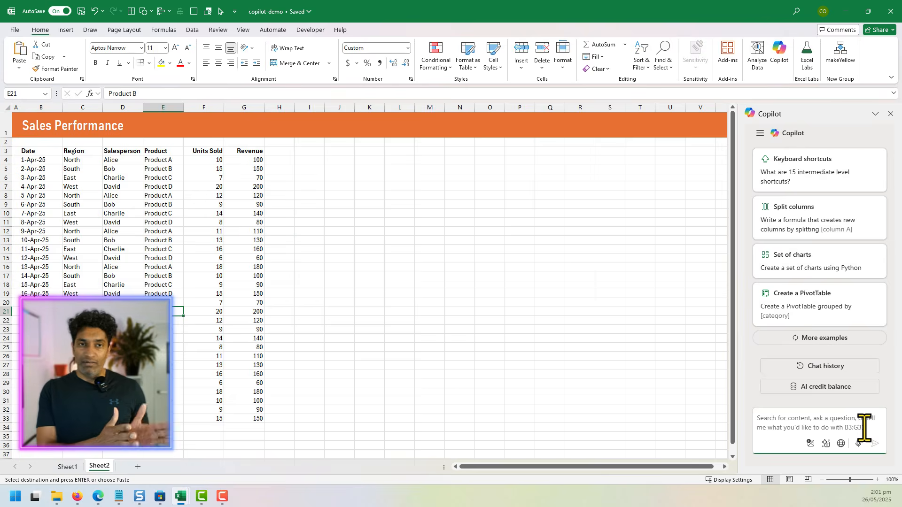
Step: Ask Copilot "How do I present this data?" and add its suggested revenue by region PivotChart to a new sheet
{"action": "type", "text": "How do I present this data"}
{"action": "key", "text": "Return"}
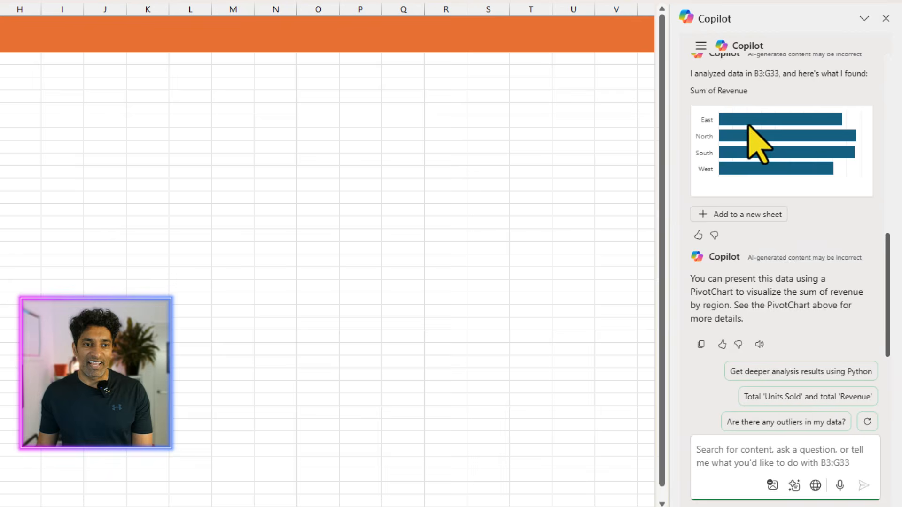
{"action": "scroll", "coordinate": [796, 178], "scroll_direction": "up", "scroll_amount": 2}
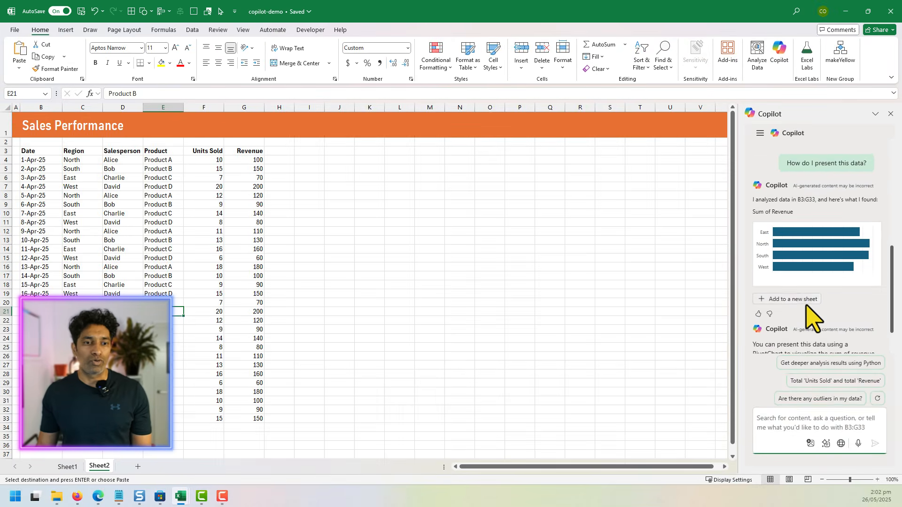
{"action": "left_click", "coordinate": [764, 280]}
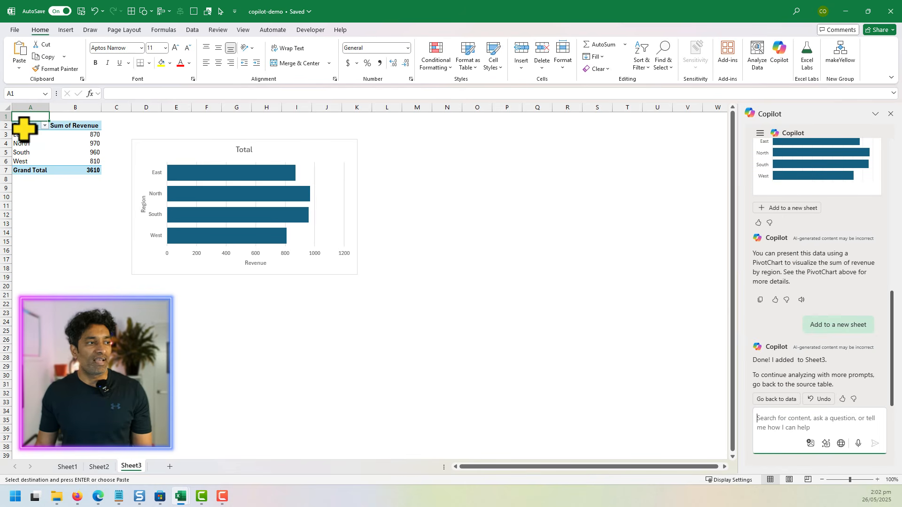
{"action": "left_click_drag", "start_coordinate": [24, 126], "coordinate": [98, 173]}
{"action": "left_click", "coordinate": [155, 147]}
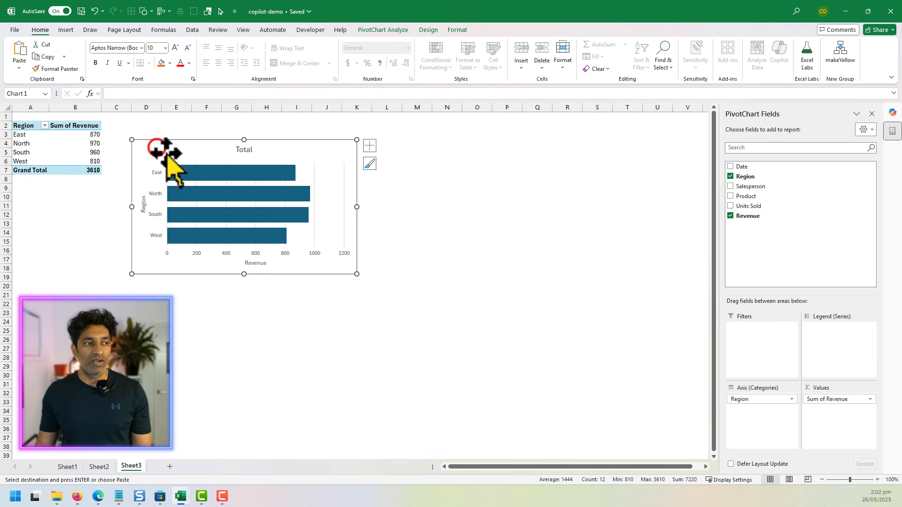
{"action": "left_click", "coordinate": [493, 231]}
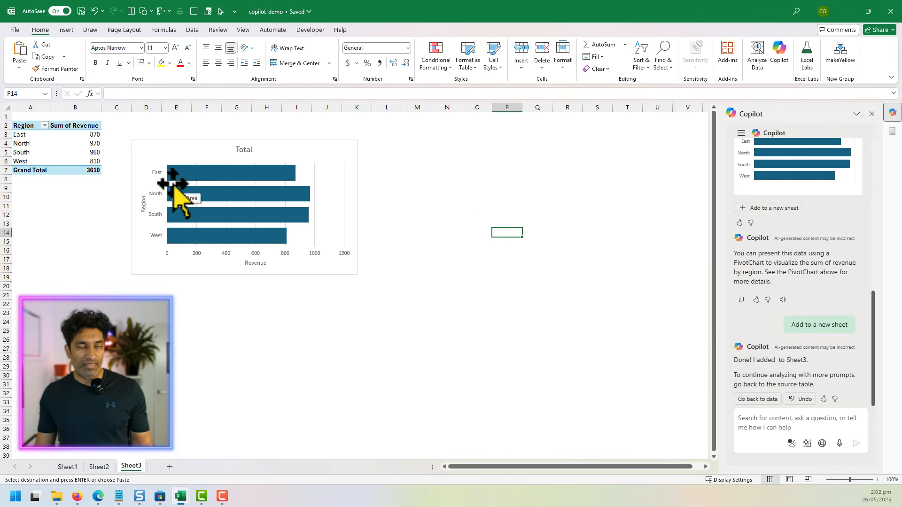
Step: On the Sales Performance sheet, ask Copilot "Add a revenue per unit column" and insert the column it suggests
{"action": "left_click", "coordinate": [100, 467]}
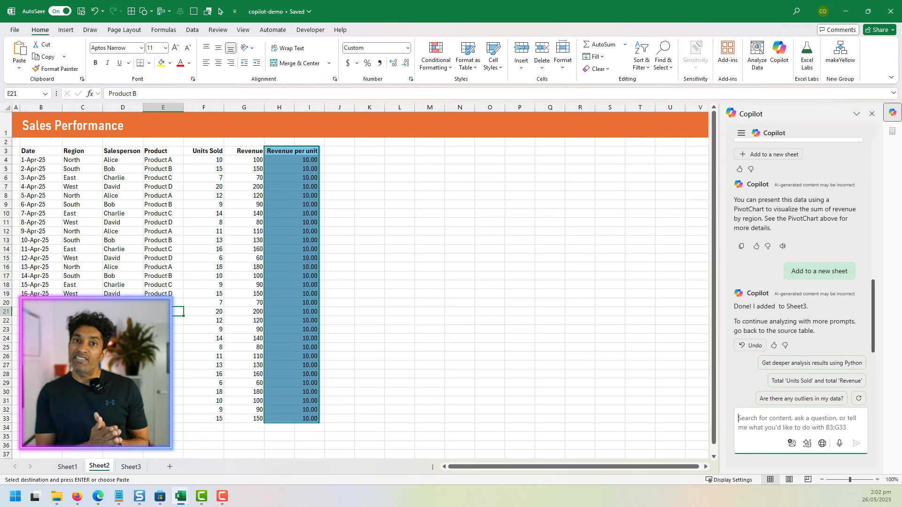
{"action": "left_click", "coordinate": [765, 425]}
{"action": "type", "text": "Add a revenue per unit"}
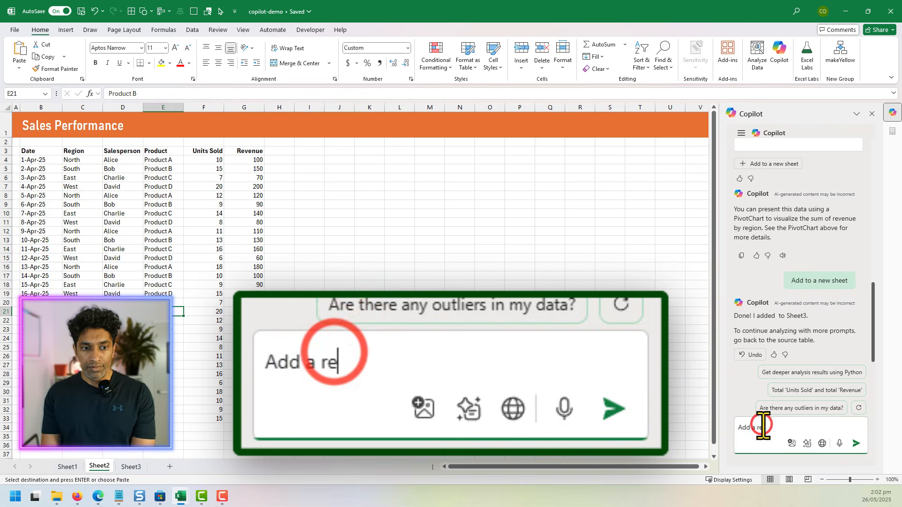
{"action": "type", "text": " column"}
{"action": "key", "text": "Return"}
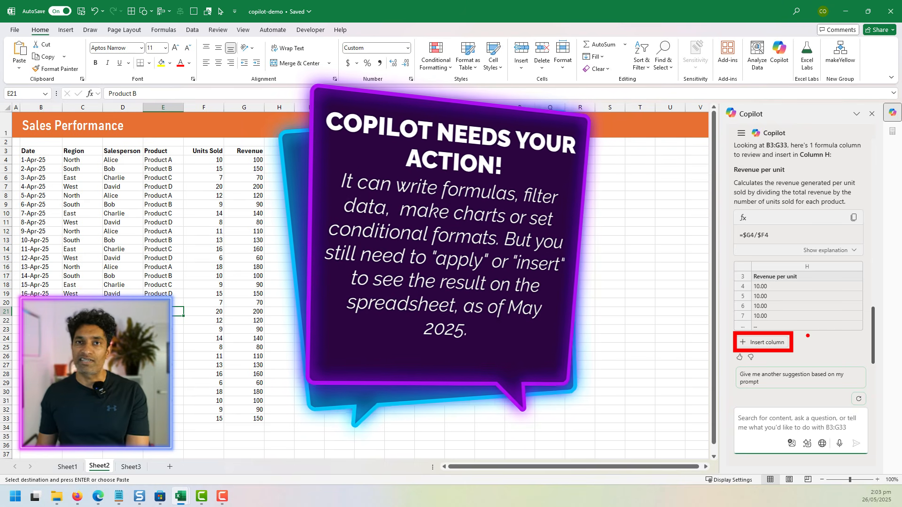
{"action": "left_click", "coordinate": [763, 342]}
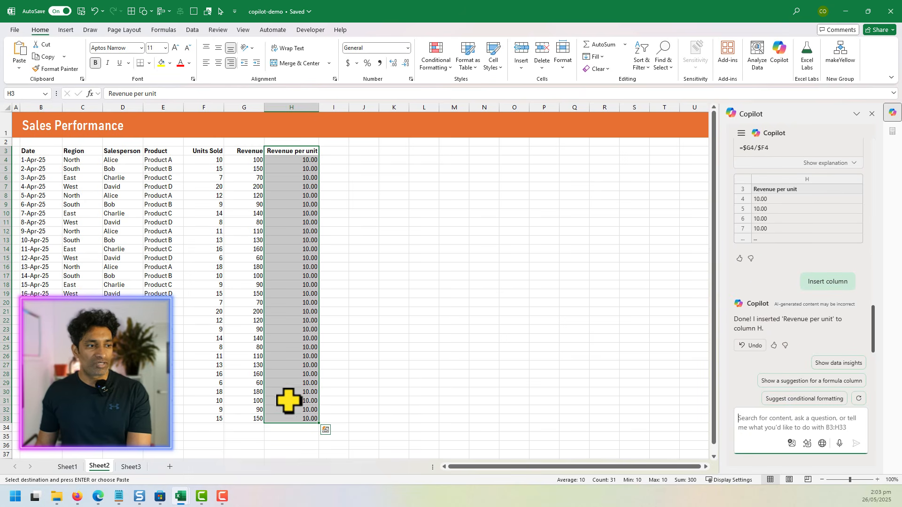
Step: Inspect the formula in the first Revenue per unit cell and check the rest of the inserted column
{"action": "left_click", "coordinate": [301, 160]}
{"action": "key", "text": "F2"}
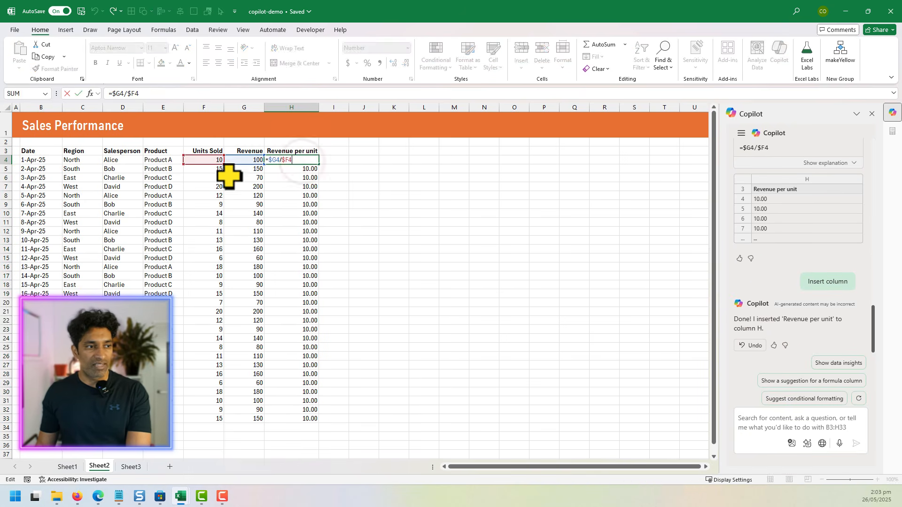
{"action": "key", "text": "Escape"}
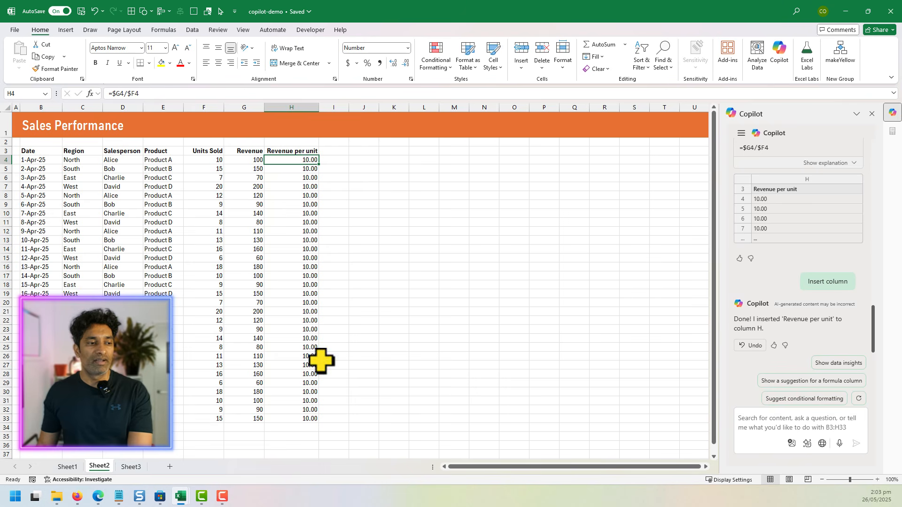
{"action": "left_click", "coordinate": [299, 419], "text": "shift"}
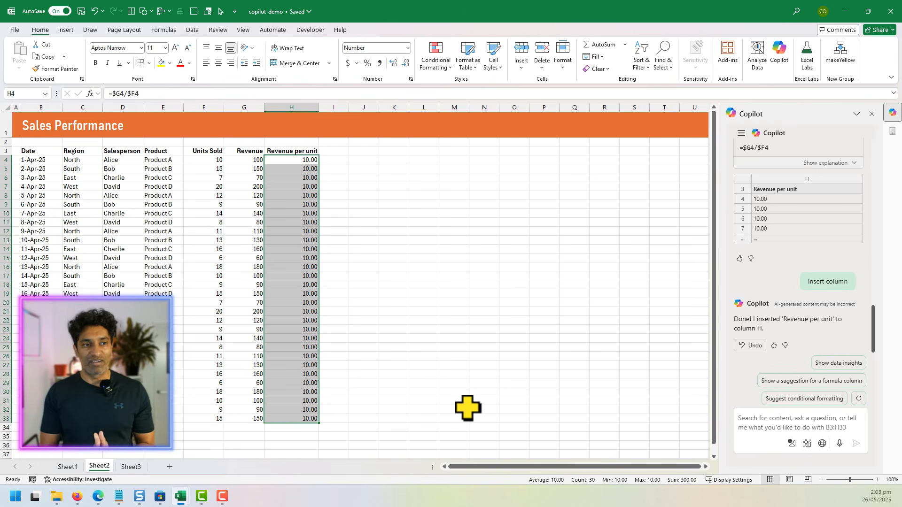
Step: Ask Copilot "Who are the top 2 salespersons by total revenue in North region?"
{"action": "left_click", "coordinate": [807, 441]}
{"action": "type", "text": "Who are the top 2 salespersons by total revenue in North region?"}
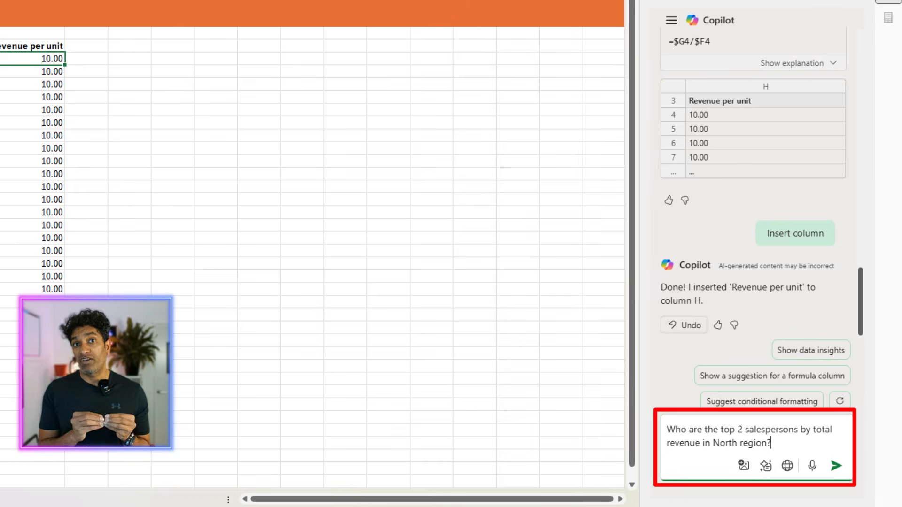
{"action": "key", "text": "Return"}
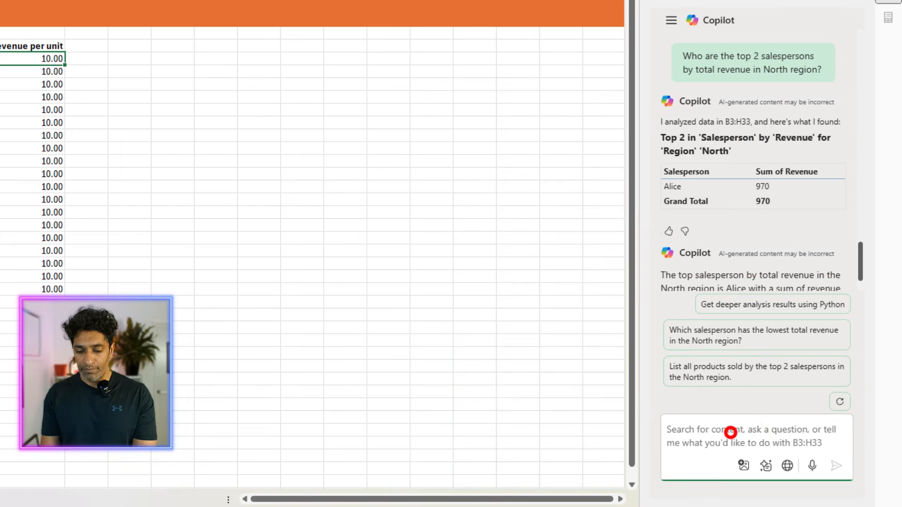
Step: Follow up on Copilot's salesperson answer with the prompt "I need top 2 people"
{"action": "left_click", "coordinate": [728, 427]}
{"action": "type", "text": "I need top 2 people, not just top 1."}
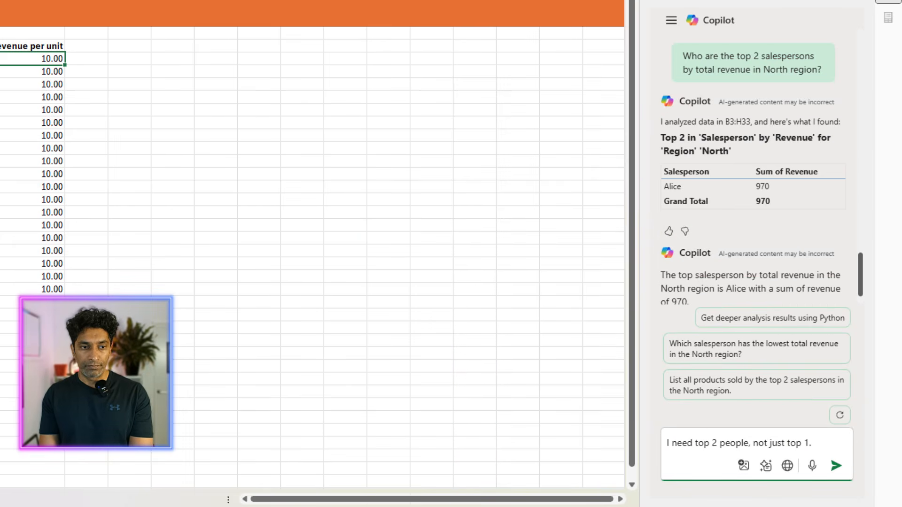
{"action": "key", "text": "Return"}
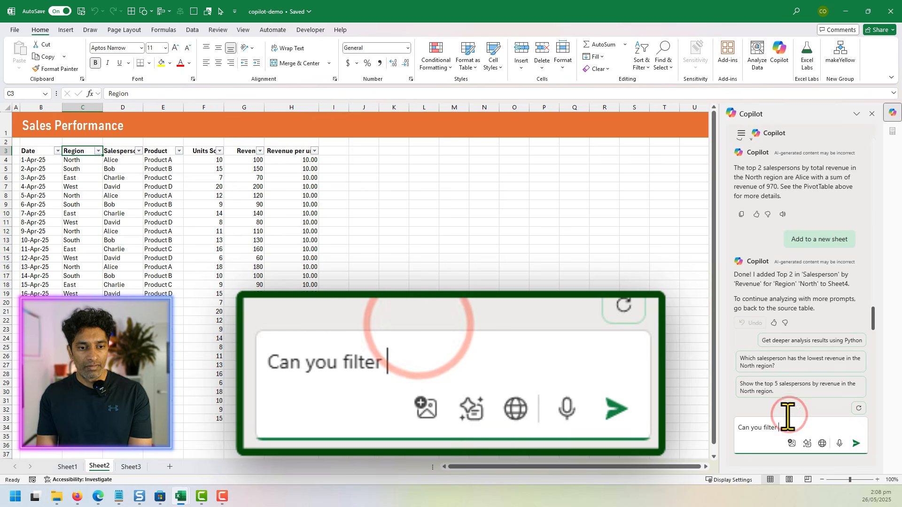
Step: Ask Copilot "Can you filter the data for north region", apply the filter and check the salespersons in the filtered rows
{"action": "type", "text": "the data for north region"}
{"action": "key", "text": "Return"}
{"action": "left_click", "coordinate": [744, 314]}
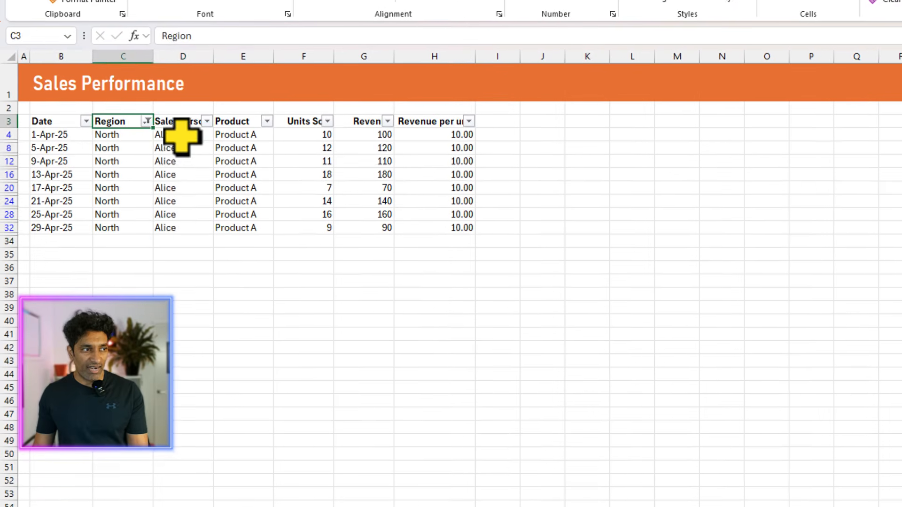
{"action": "left_click_drag", "start_coordinate": [182, 136], "coordinate": [169, 225]}
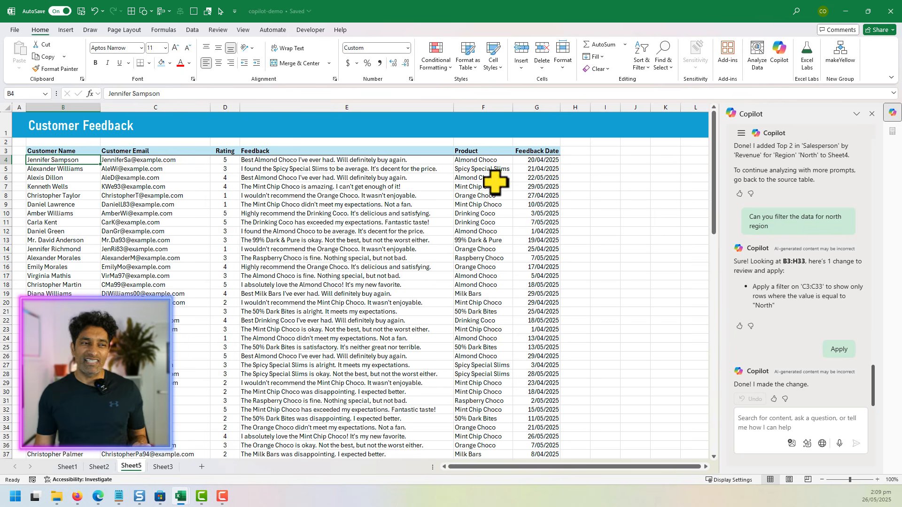
Step: Select the Feedback entries on the Customer Feedback sheet and start a new Copilot chat from the chat history
{"action": "left_click_drag", "start_coordinate": [341, 160], "coordinate": [376, 417]}
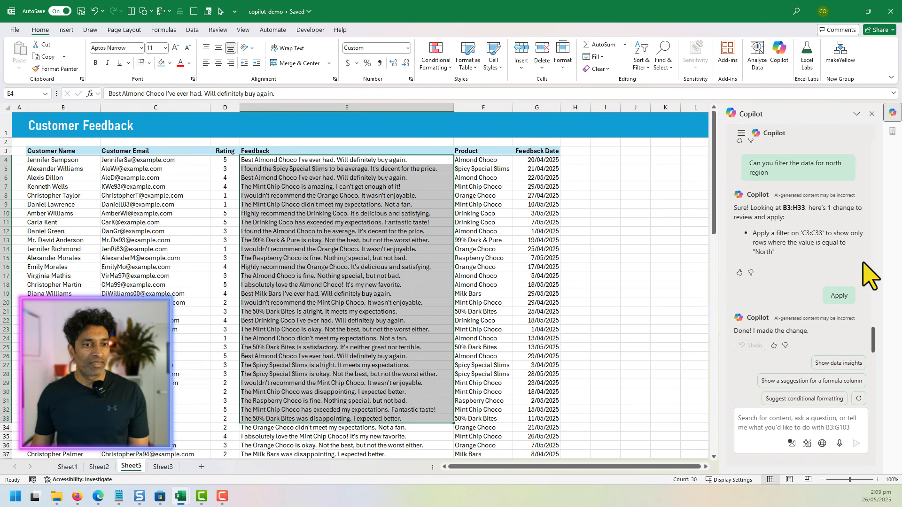
{"action": "left_click", "coordinate": [742, 133]}
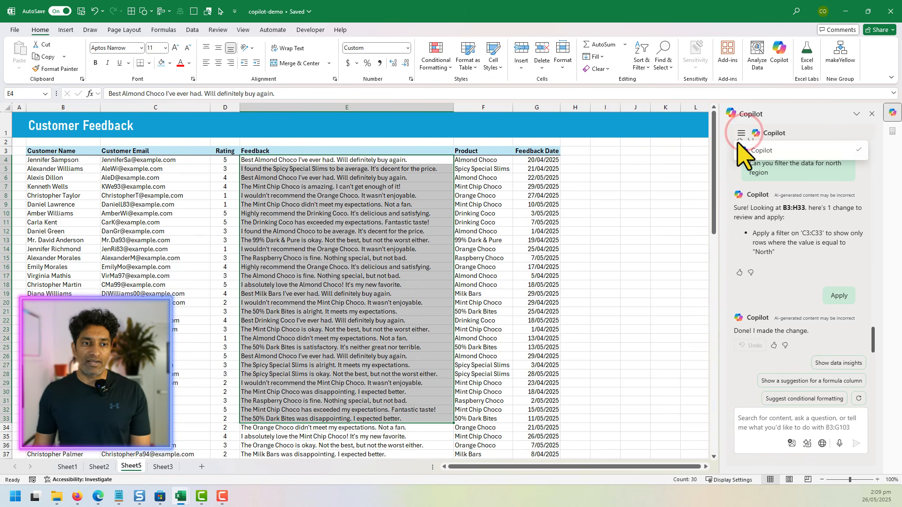
{"action": "left_click", "coordinate": [728, 166]}
{"action": "scroll", "coordinate": [841, 240], "scroll_direction": "up", "scroll_amount": 5}
{"action": "scroll", "coordinate": [841, 240], "scroll_direction": "up", "scroll_amount": 10}
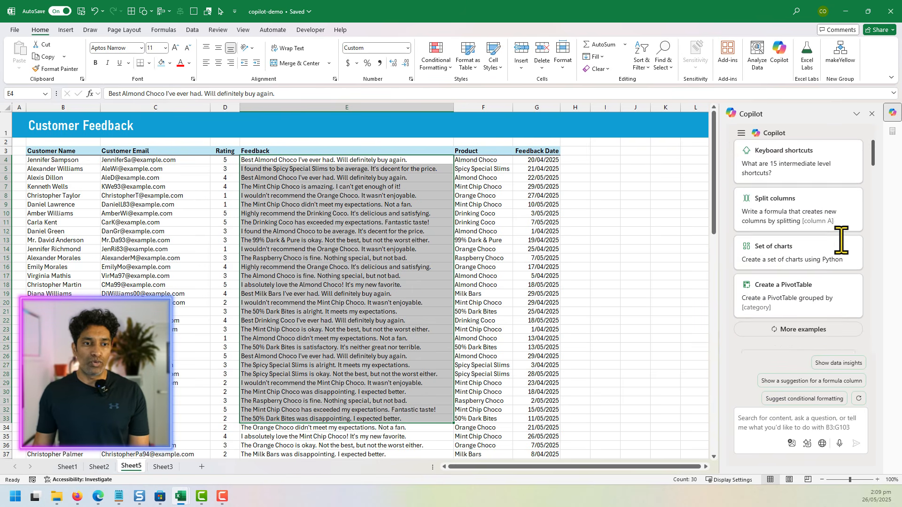
{"action": "scroll", "coordinate": [844, 256], "scroll_direction": "down", "scroll_amount": 3}
{"action": "left_click", "coordinate": [800, 274]}
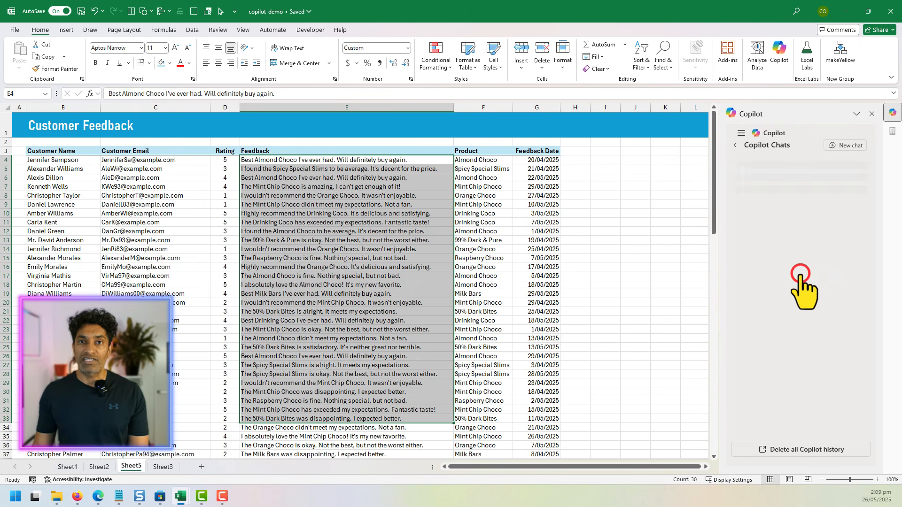
{"action": "left_click", "coordinate": [837, 149]}
Step: Ask Copilot "Analyst the customer feedback and tell me the sentiment" and review the positive, neutral and negative summary
{"action": "type", "text": "Analyst the customer feedback and tell me the sentiment"}
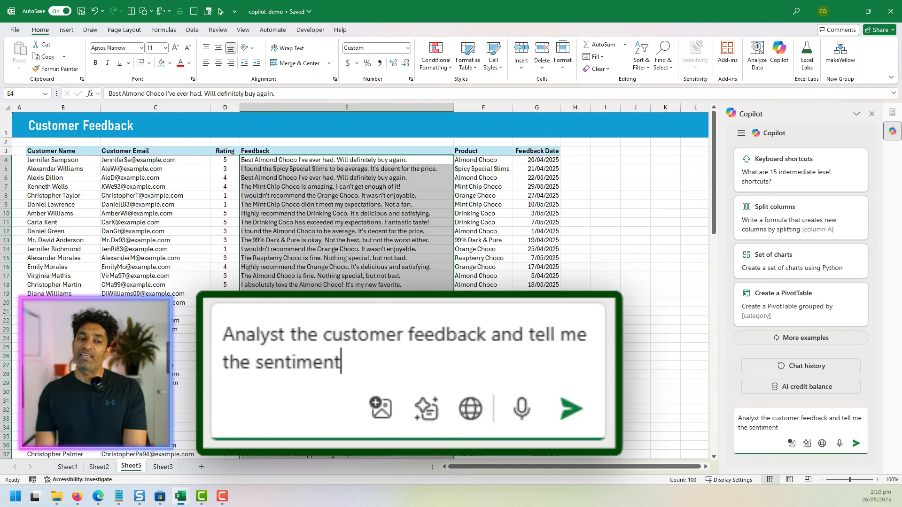
{"action": "key", "text": "Return"}
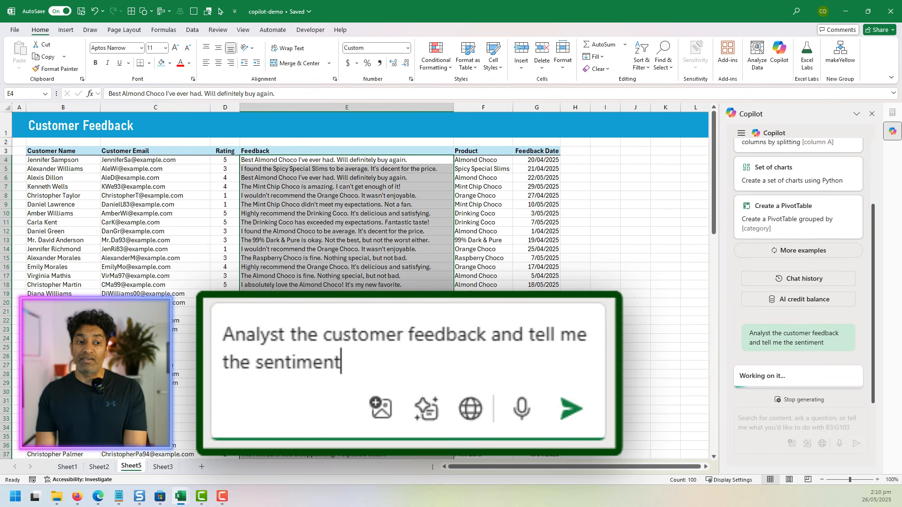
{"action": "scroll", "coordinate": [796, 249], "scroll_direction": "up", "scroll_amount": 3}
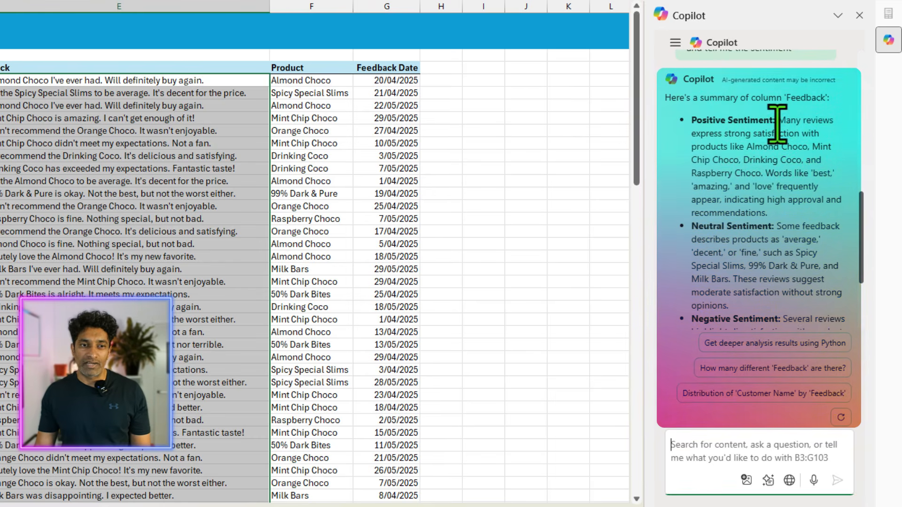
{"action": "left_click_drag", "start_coordinate": [776, 121], "coordinate": [767, 167]}
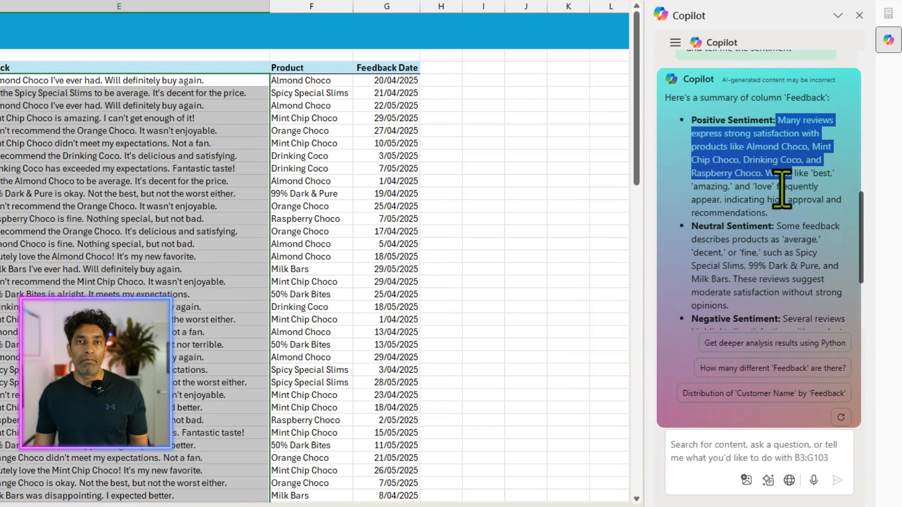
{"action": "scroll", "coordinate": [751, 202], "scroll_direction": "down", "scroll_amount": 3}
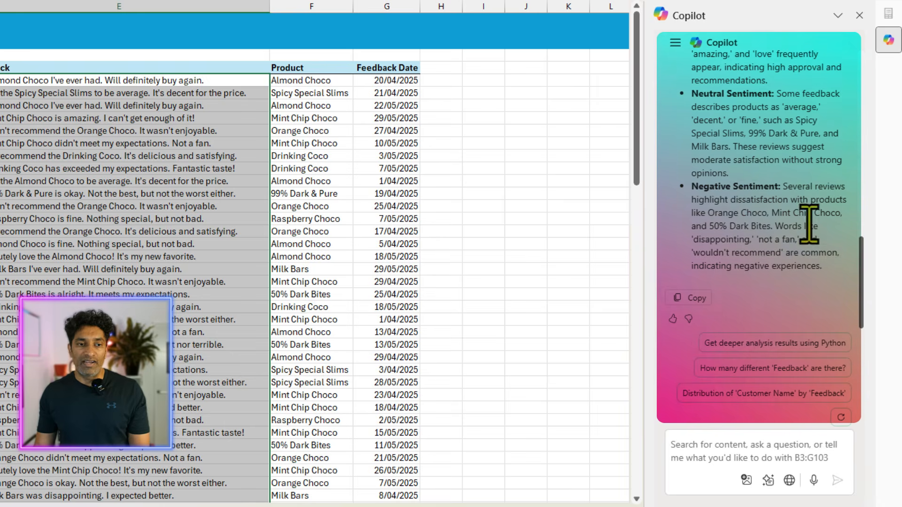
Step: Ask Copilot "Can you add a column with the sentiment - positive / negative / neutral"
{"action": "left_click", "coordinate": [730, 458]}
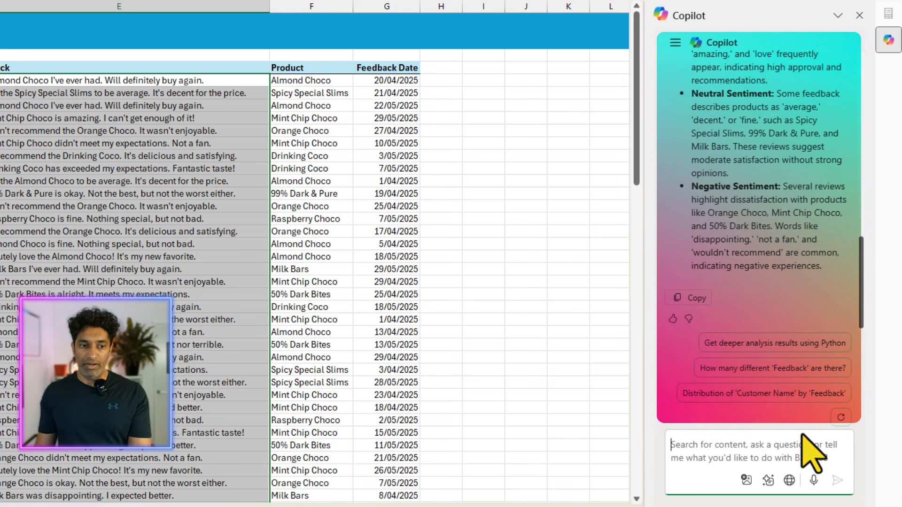
{"action": "type", "text": "Can you add a column with the sentiment - pos"}
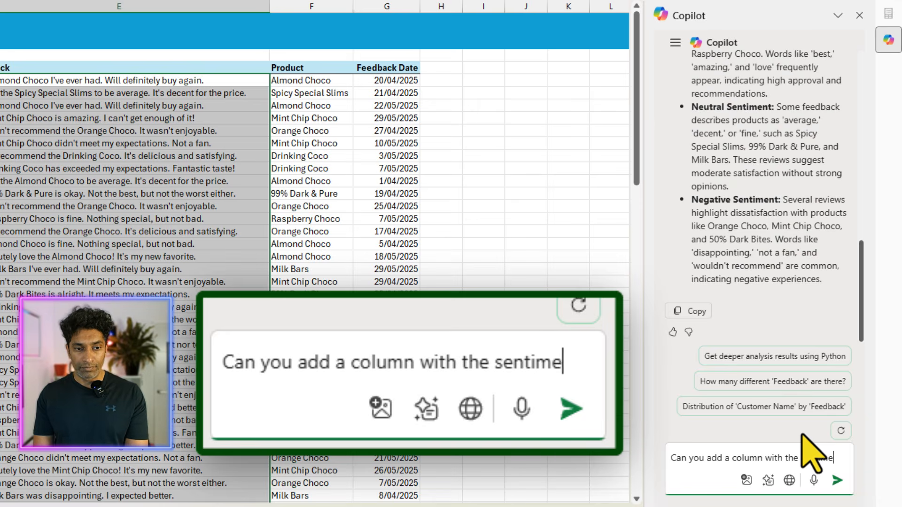
{"action": "type", "text": "itive / negative / neutral"}
{"action": "key", "text": "Return"}
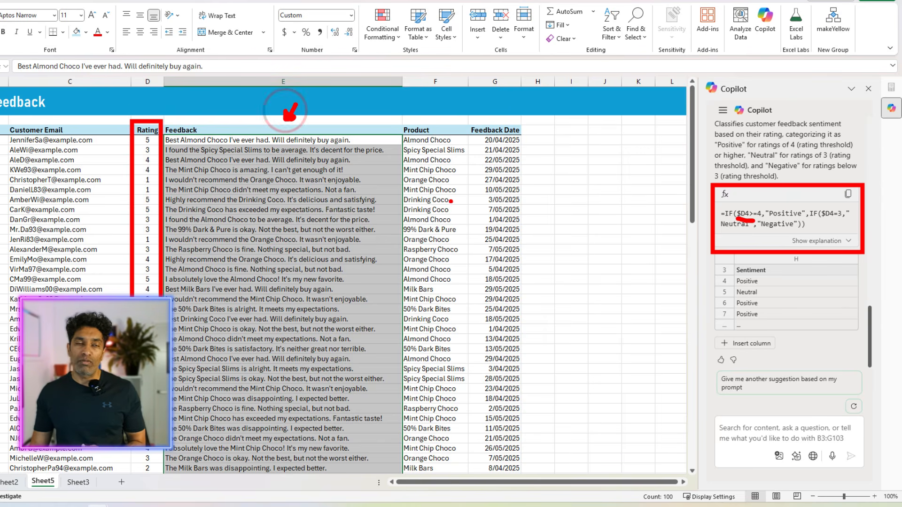
Step: Ask Copilot "Can you base the sentiment on the feedback column, not rating and calculate?" and insert the suggested Sentiment column
{"action": "left_click", "coordinate": [760, 434]}
{"action": "type", "text": "Can you base the sentiment on the feedback column, not rating and calculate?"}
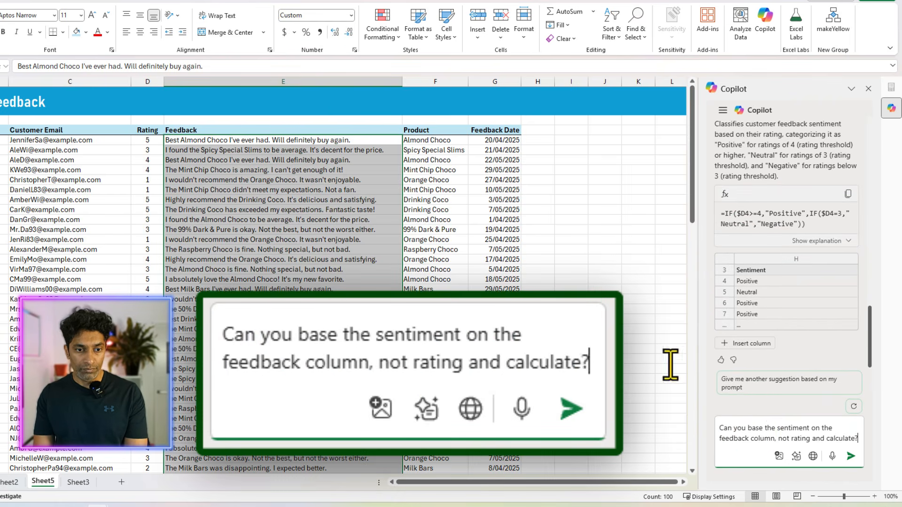
{"action": "key", "text": "Return"}
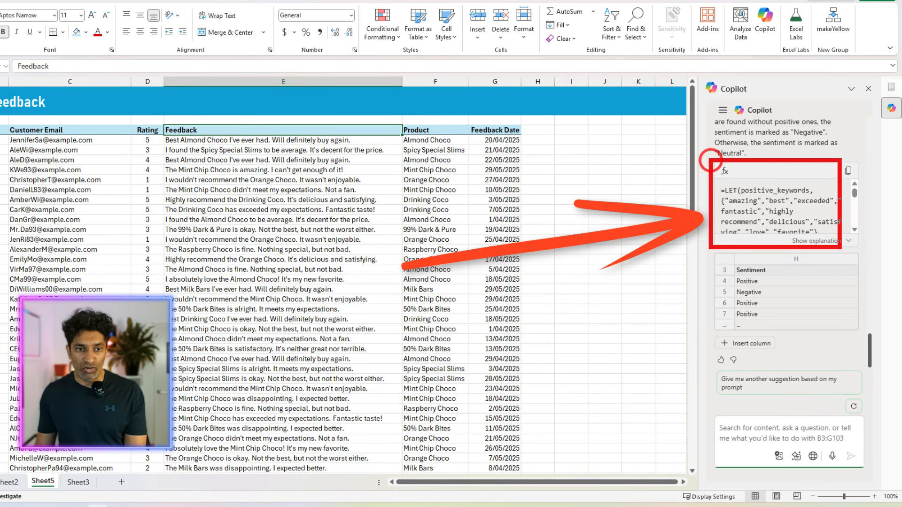
{"action": "left_click", "coordinate": [741, 347]}
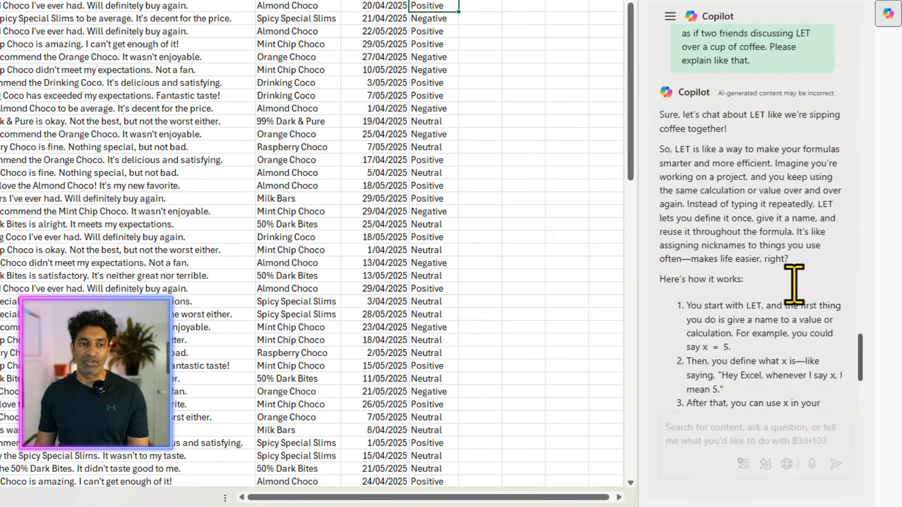
Step: Read through Copilot's conversational explanation of LET, play it with Read Aloud while following the text, and pause the playback
{"action": "scroll", "coordinate": [794, 284], "scroll_direction": "up", "scroll_amount": 3}
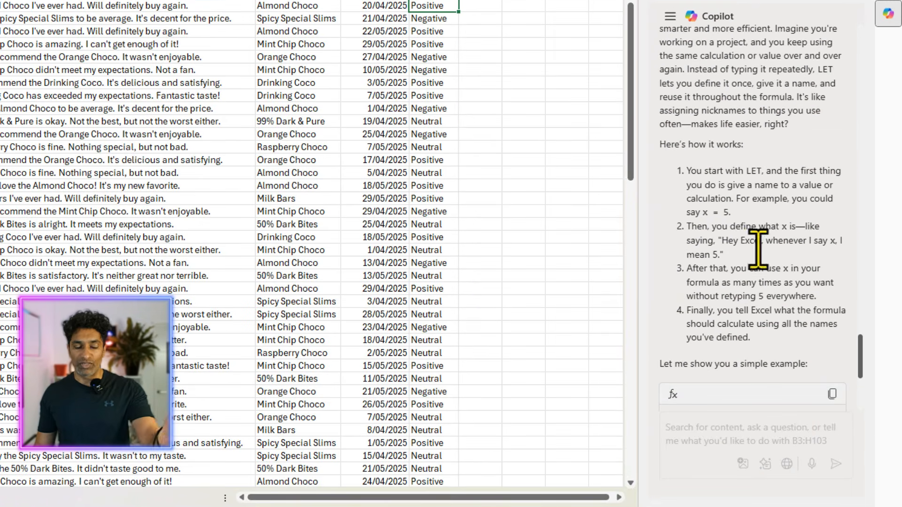
{"action": "scroll", "coordinate": [771, 275], "scroll_direction": "up", "scroll_amount": 3}
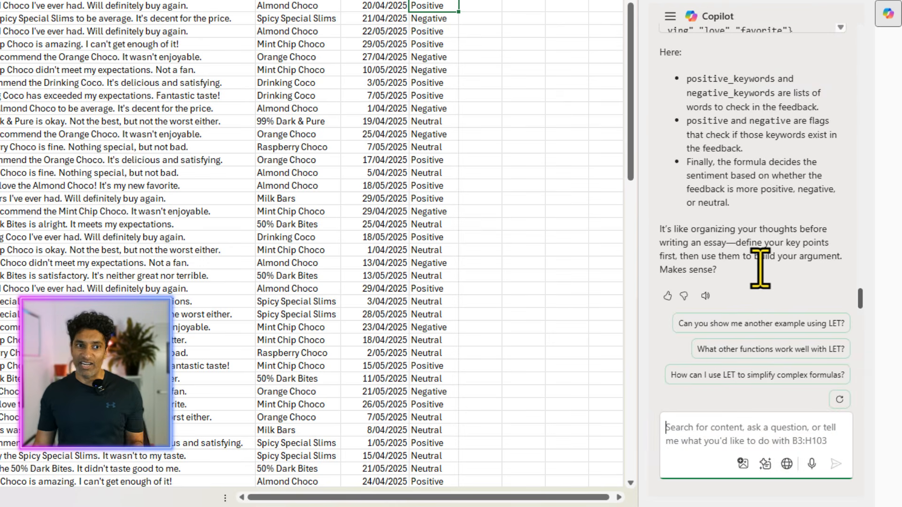
{"action": "scroll", "coordinate": [760, 270], "scroll_direction": "up", "scroll_amount": 3}
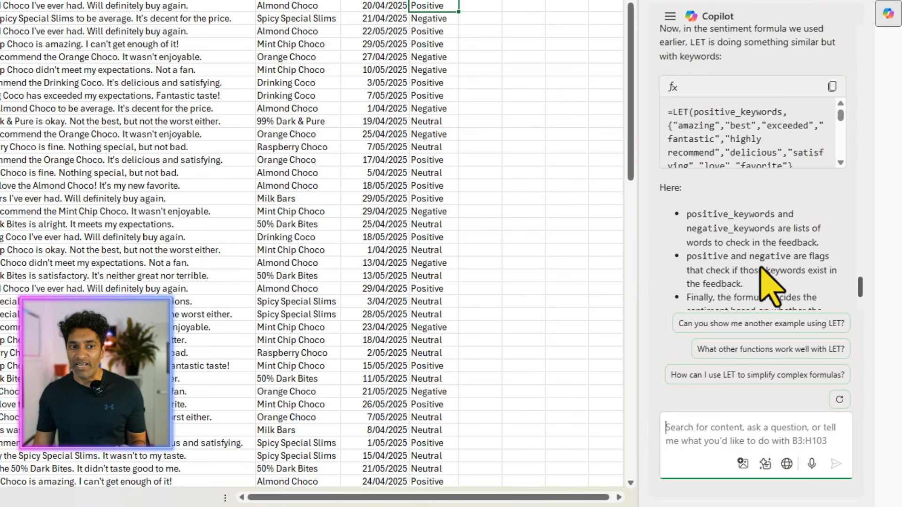
{"action": "scroll", "coordinate": [758, 270], "scroll_direction": "down", "scroll_amount": 3}
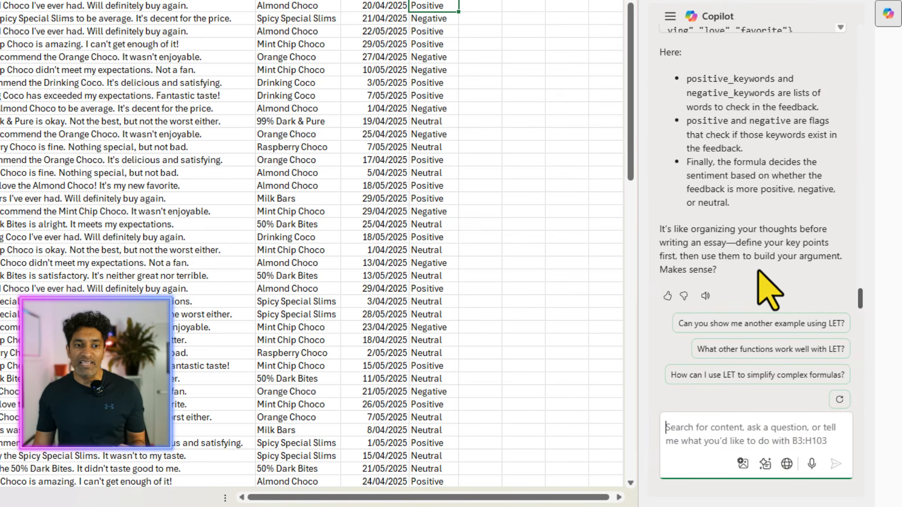
{"action": "left_click", "coordinate": [705, 296]}
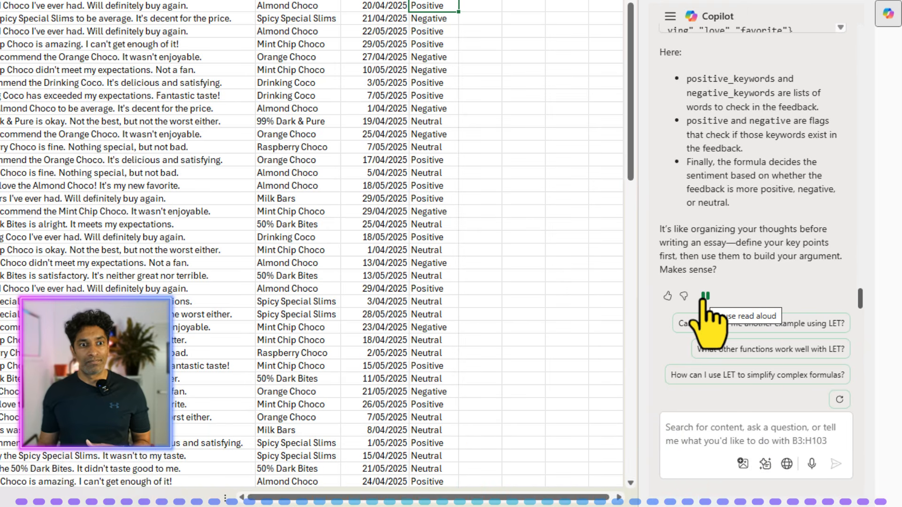
{"action": "scroll", "coordinate": [725, 238], "scroll_direction": "up", "scroll_amount": 10}
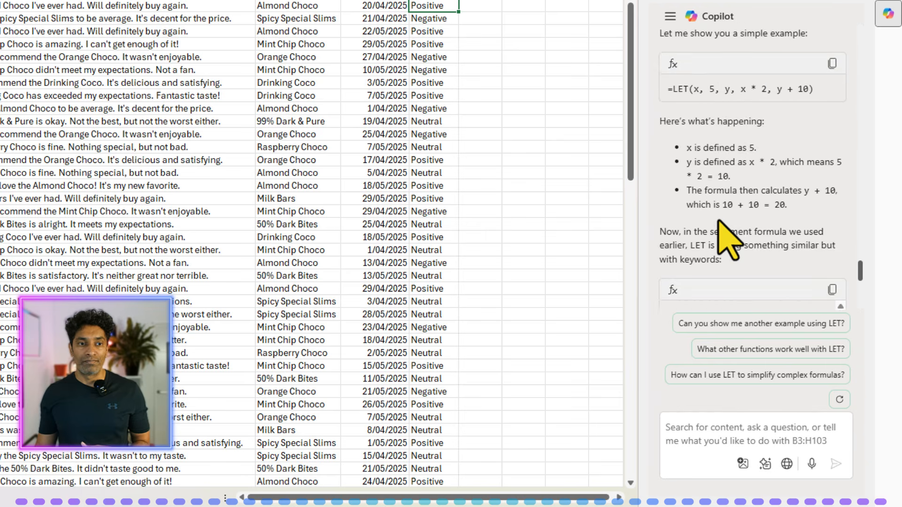
{"action": "scroll", "coordinate": [725, 238], "scroll_direction": "up", "scroll_amount": 8}
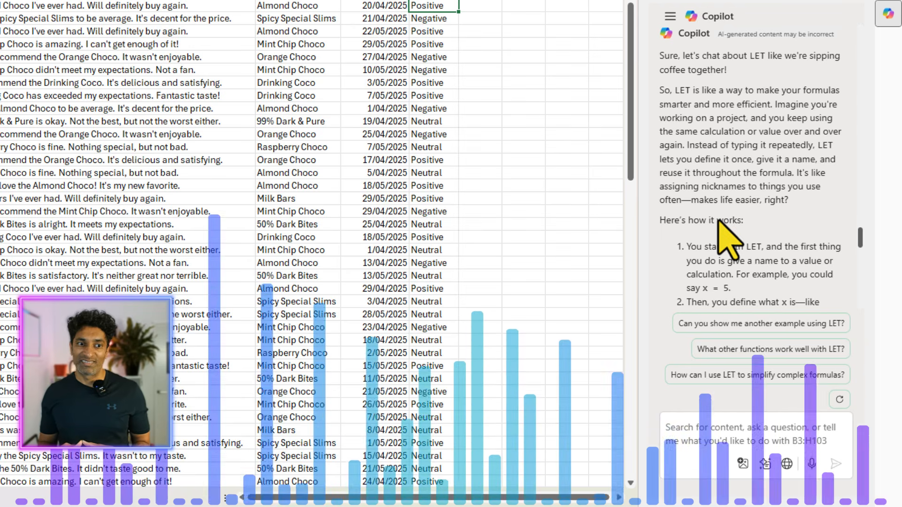
{"action": "scroll", "coordinate": [718, 220], "scroll_direction": "down", "scroll_amount": 10}
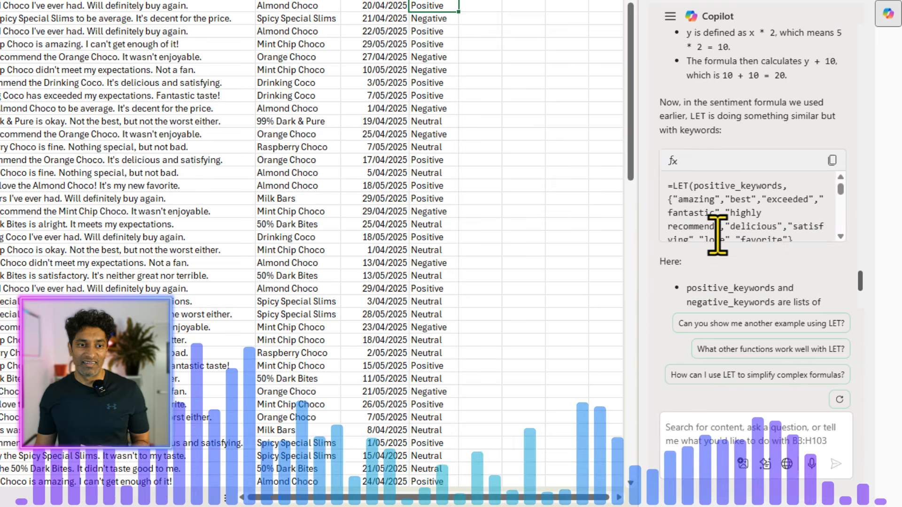
{"action": "left_click", "coordinate": [705, 296]}
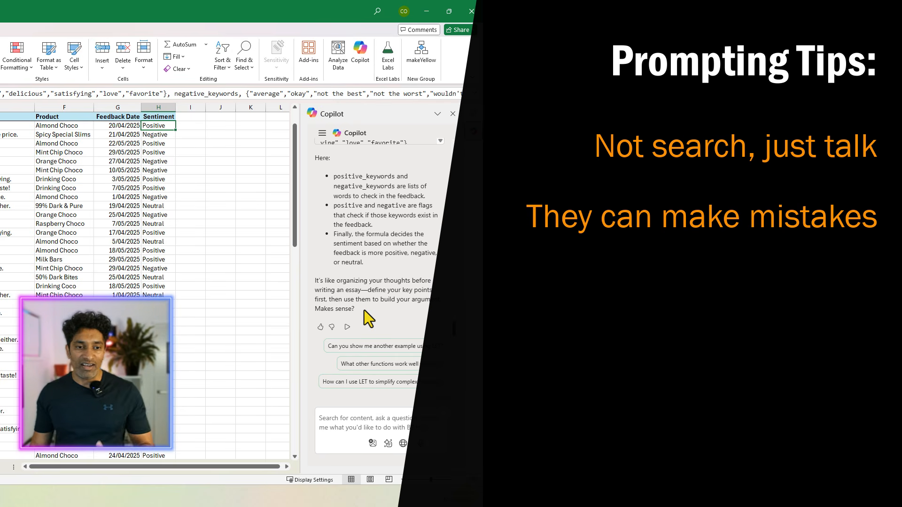
Step: Go back to the start of Copilot's LET explanation and check the AI-generated content notice
{"action": "scroll", "coordinate": [365, 310], "scroll_direction": "up", "scroll_amount": 10}
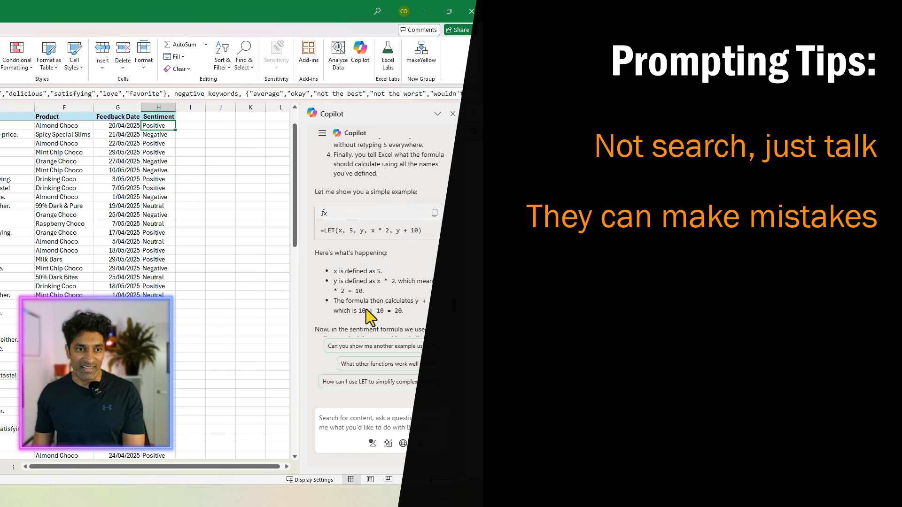
{"action": "scroll", "coordinate": [365, 310], "scroll_direction": "up", "scroll_amount": 5}
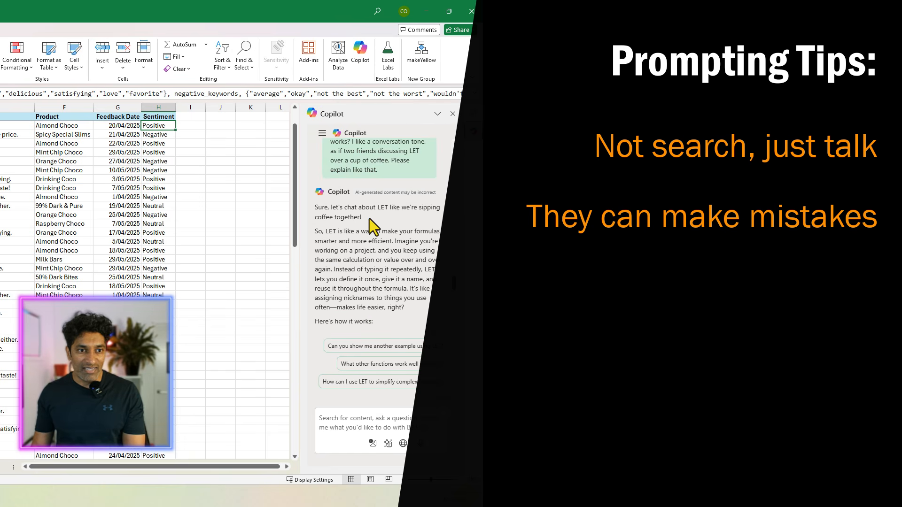
{"action": "left_click_drag", "start_coordinate": [354, 187], "coordinate": [444, 202]}
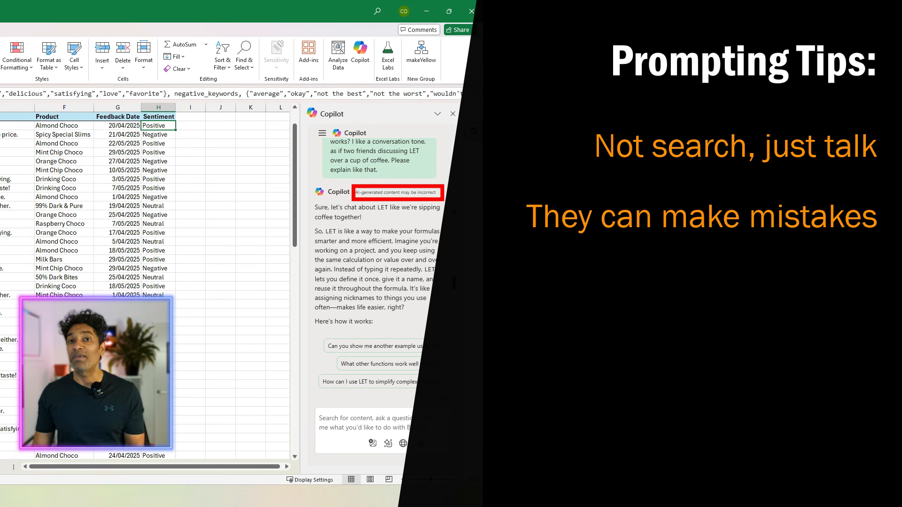